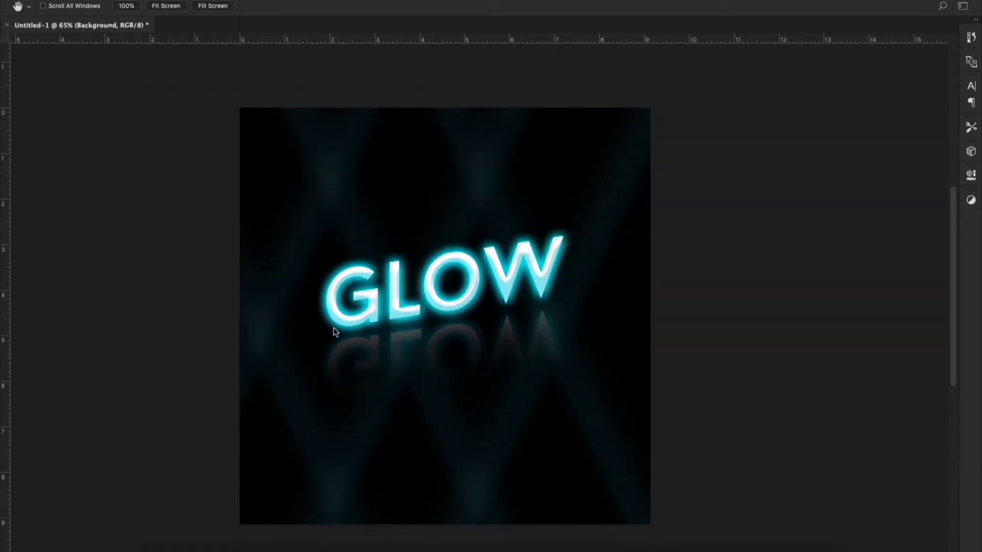
Create a new 1080 × 1080 px RGB document at 300 pixels/inch with a white background.
mouse_move(524, 530)
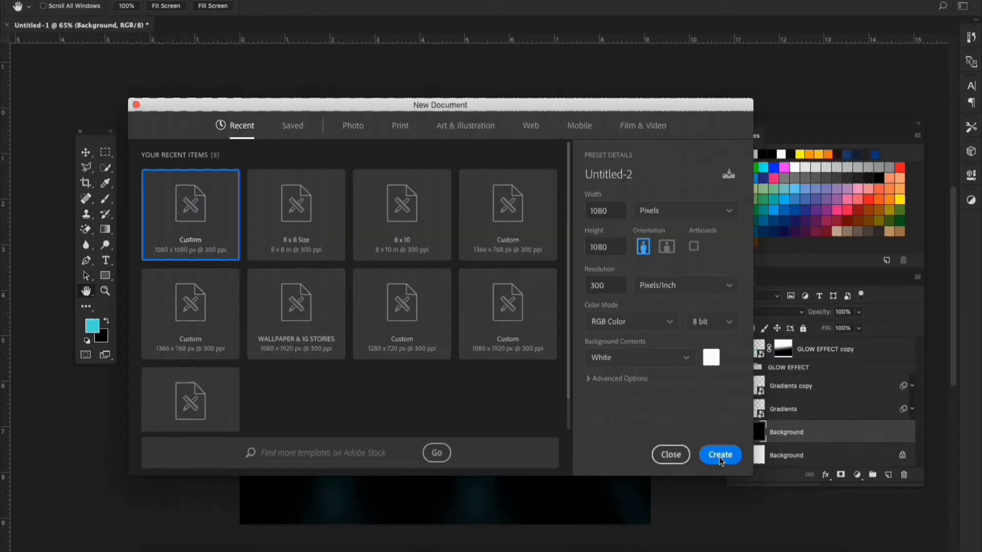
left_click(720, 459)
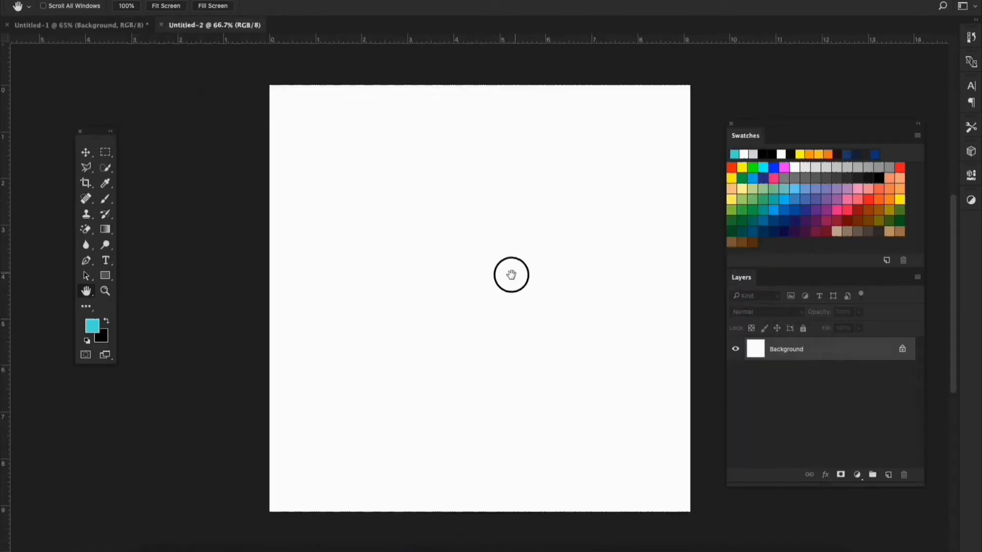
mouse_move(511, 274)
left_mouse_down()
mouse_move(462, 295)
mouse_move(469, 280)
mouse_move(505, 284)
mouse_move(494, 285)
left_mouse_up()
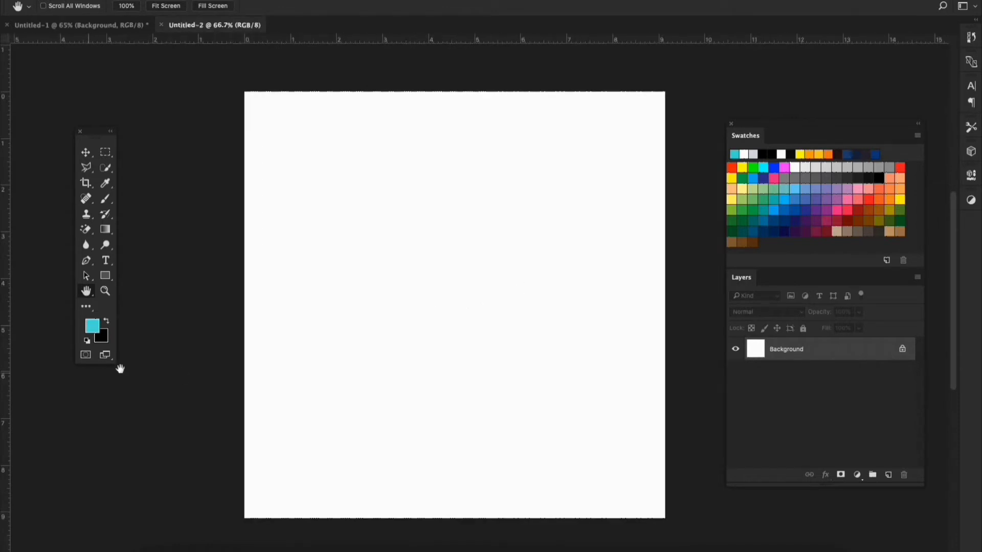
Add a new layer above the background and fill it with black using the Paint Bucket tool.
left_click(109, 321)
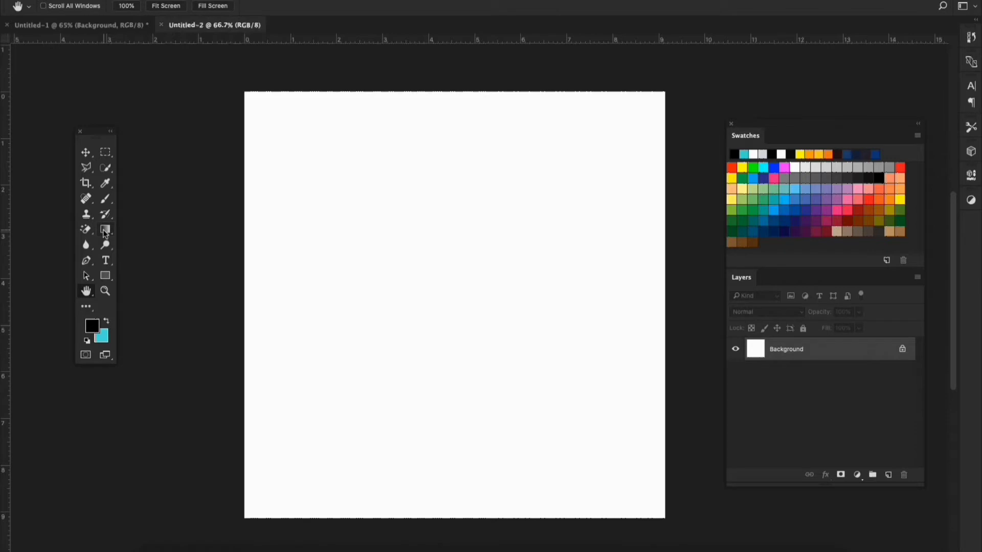
left_click(104, 230)
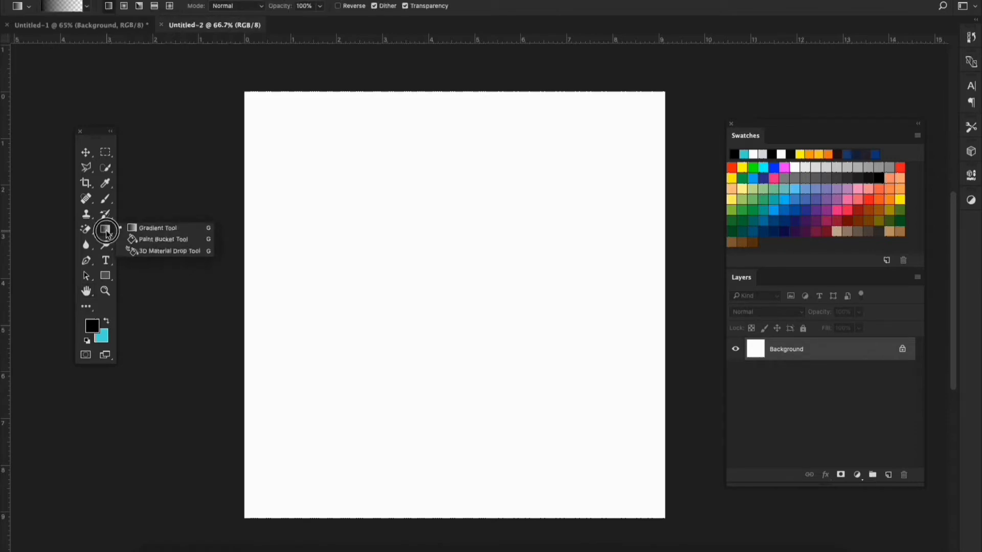
mouse_move(105, 234)
left_mouse_down()
mouse_move(132, 227)
mouse_move(162, 239)
left_mouse_up()
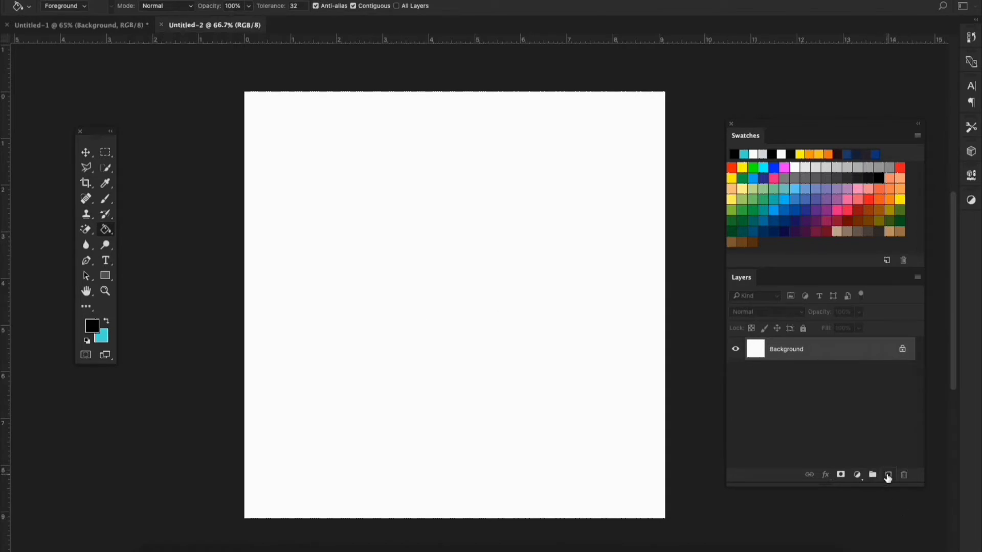
left_click(888, 477)
left_click(457, 301)
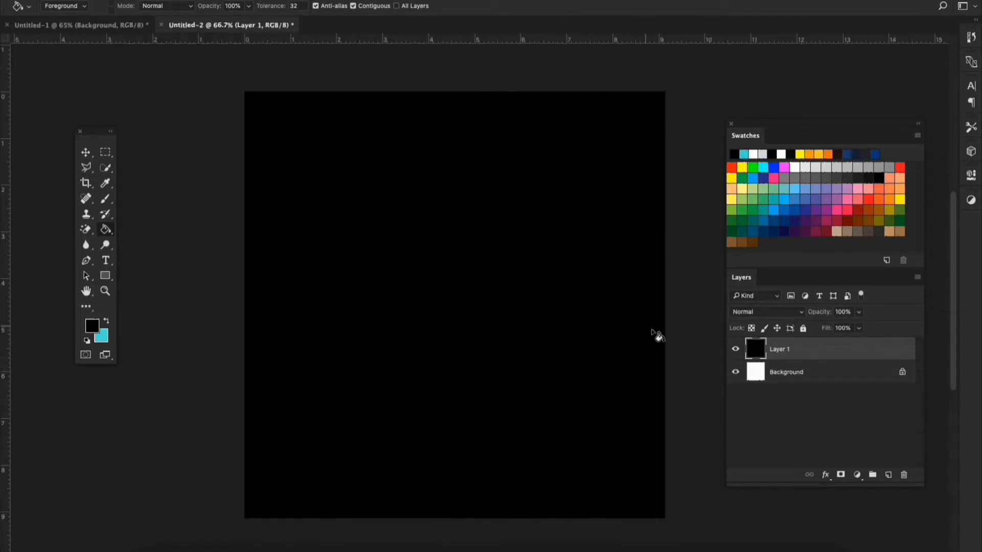
Rename the black fill layer as Background.
double_click(786, 351)
type("BAclground")
key("Return")
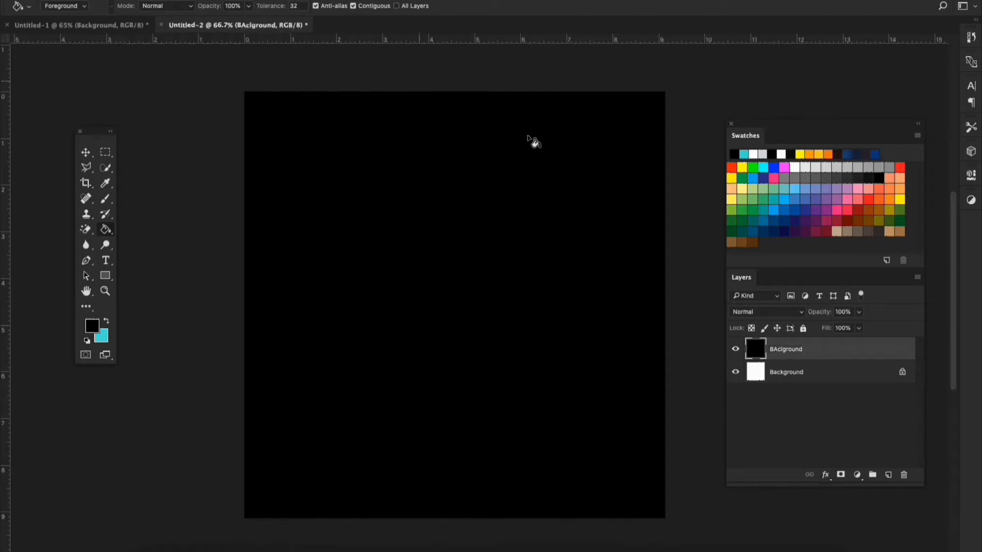
double_click(790, 350)
type("Background")
key("Return")
Swap the foreground colour to turquoise and add the text GLOW on the canvas in Baron Neue Regular at 40 pt.
left_click(85, 153)
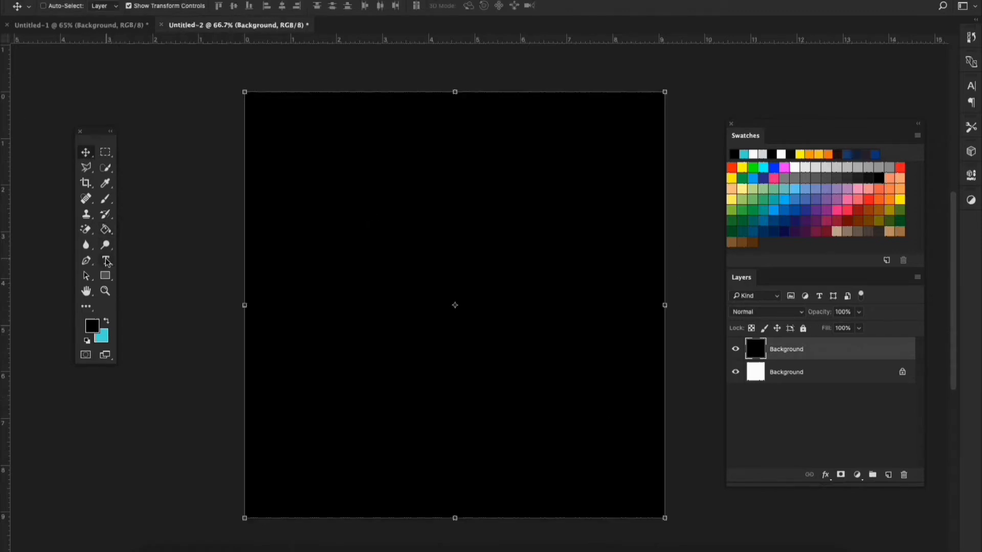
key("x")
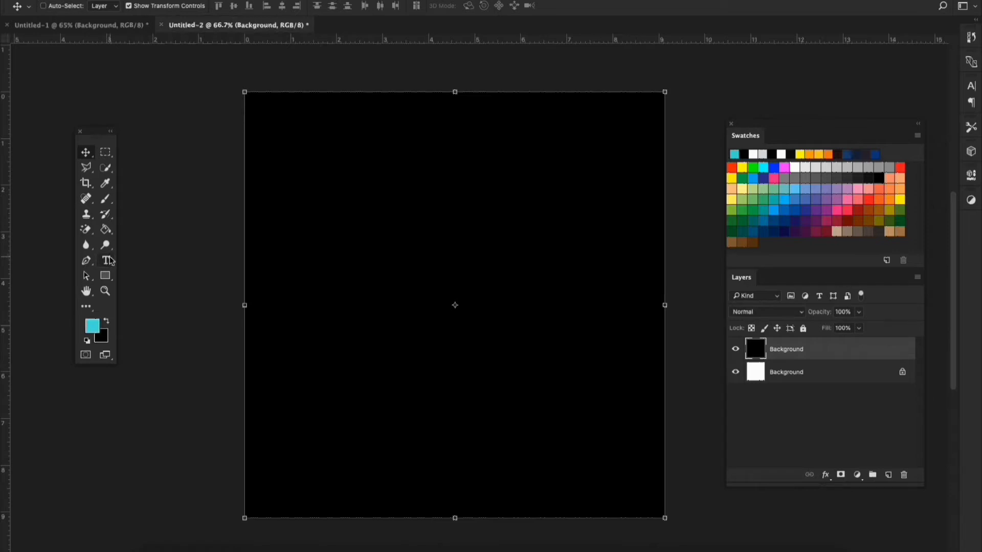
left_click(106, 261)
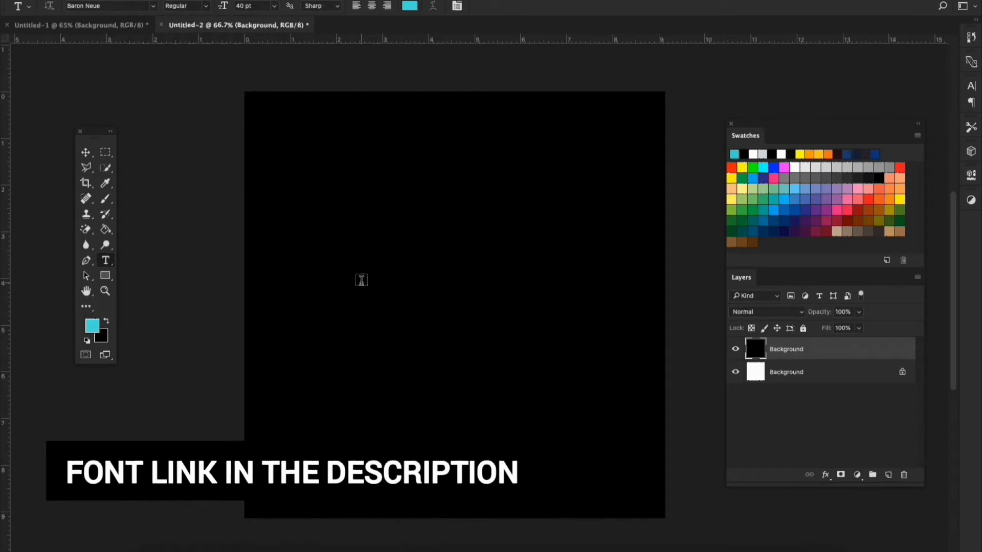
left_click(361, 282)
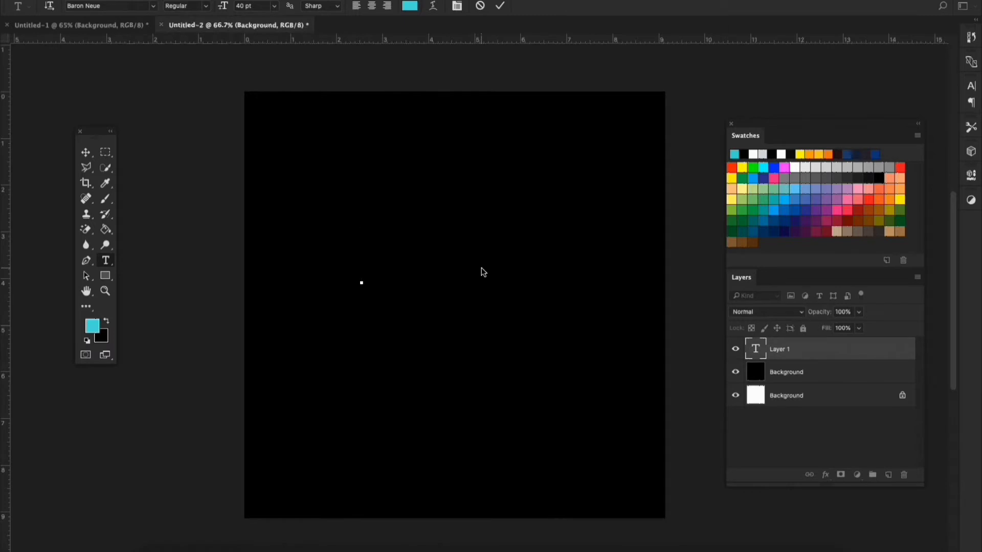
type("GLOW")
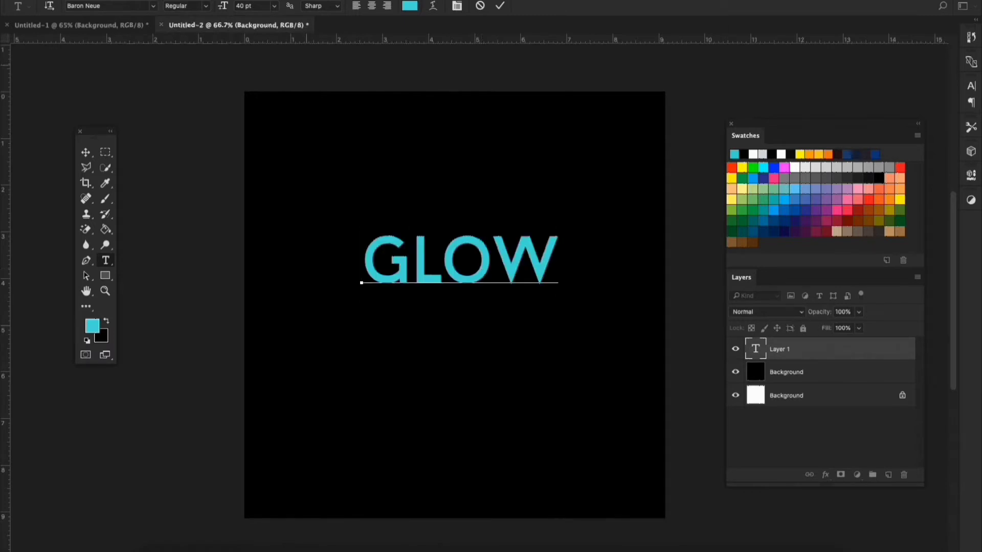
left_click(86, 152)
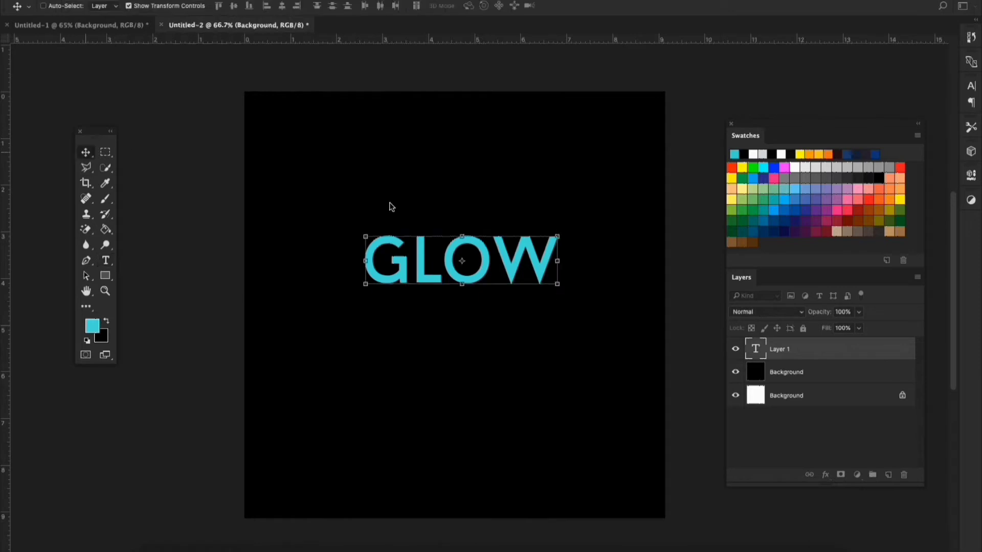
Move the GLOW text to the centre of the canvas and scale it up to about 52.5 pt.
left_click_drag(539, 274, 524, 312)
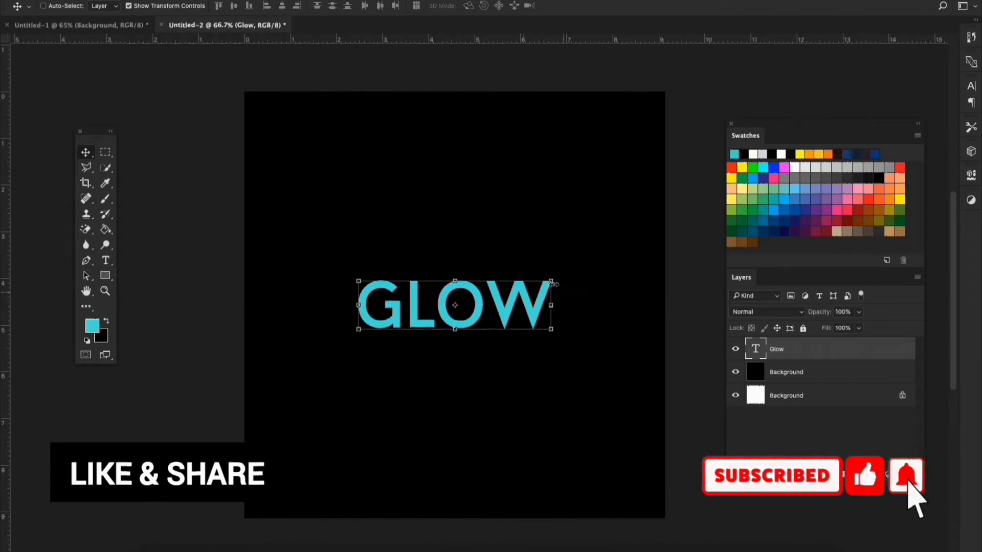
key("ctrl+t")
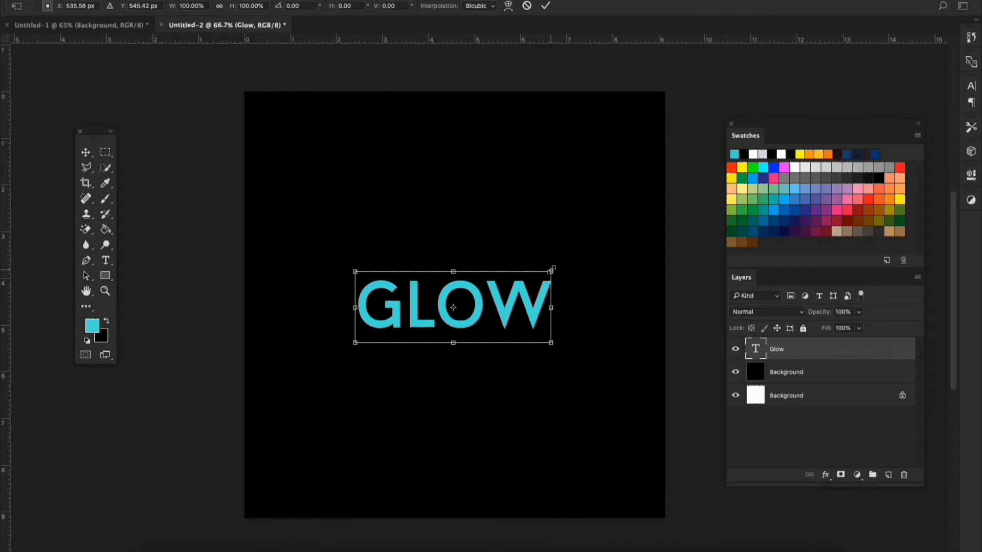
left_click_drag(552, 269, 577, 248)
key("Return")
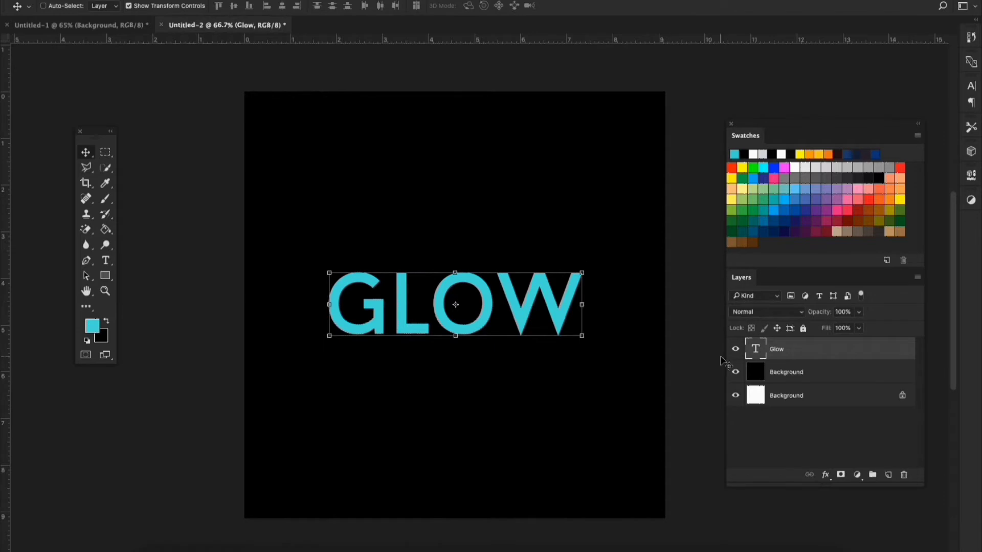
Change the GLOW text colour to white (ffffff).
key("t")
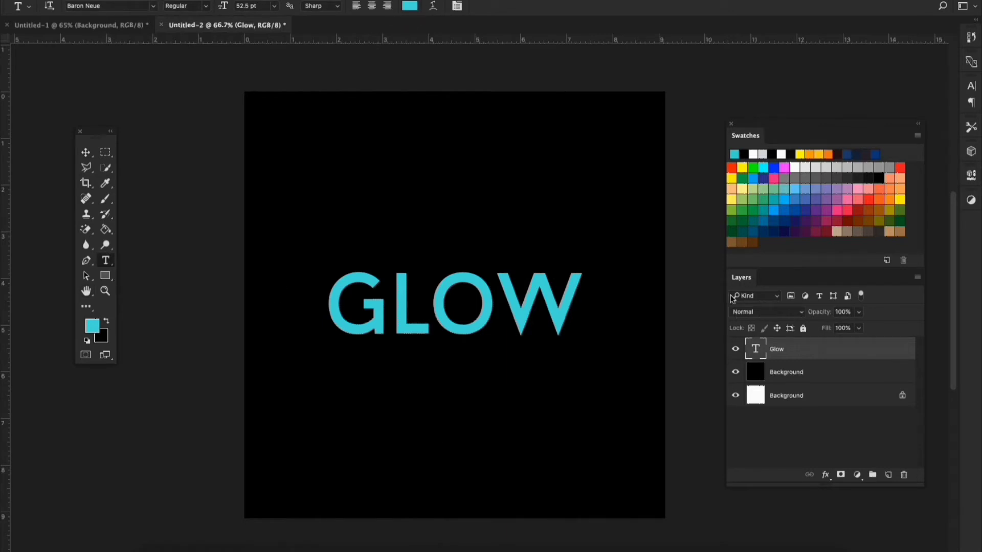
left_click_drag(725, 267, 611, 145)
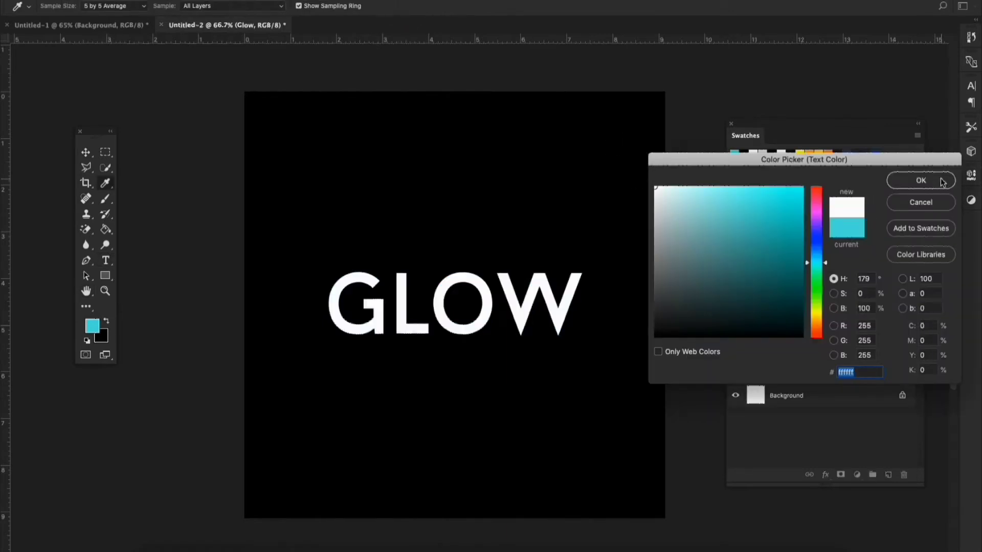
left_click(943, 182)
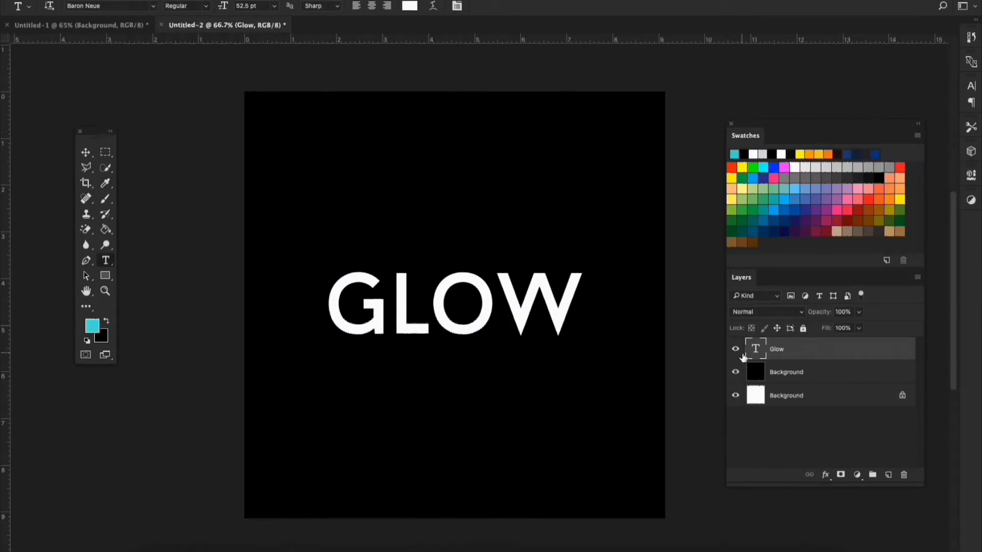
Apply an Outer Glow to the Glow text layer: Screen mode, 70% opacity, colour 00fff6, Softer technique, size 30 px, range 50%.
double_click(846, 360)
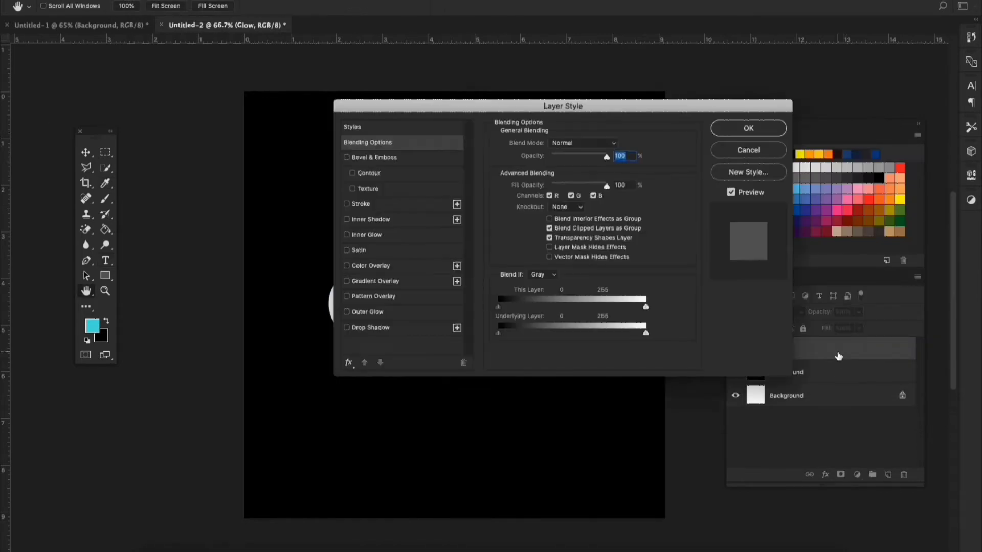
left_click(395, 313)
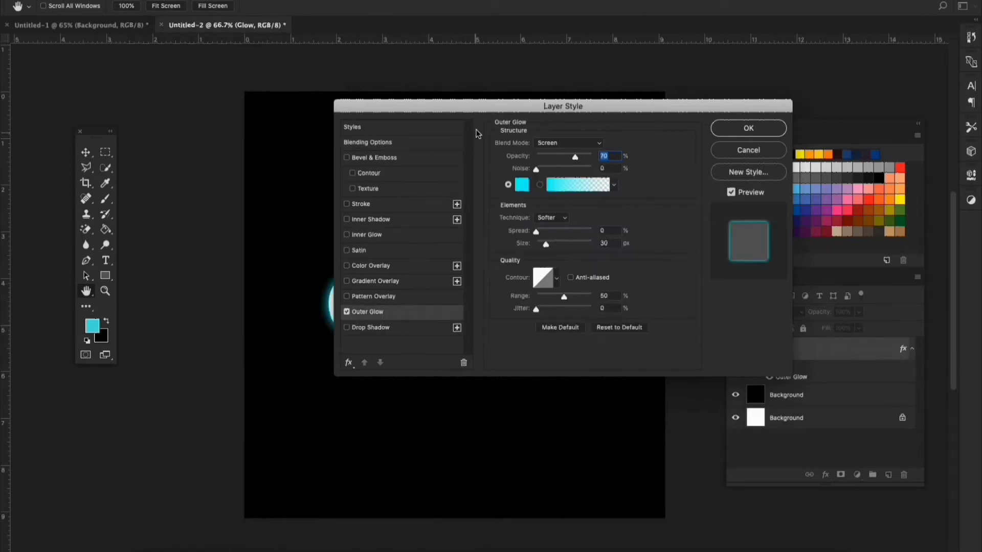
left_click_drag(448, 113, 413, 119)
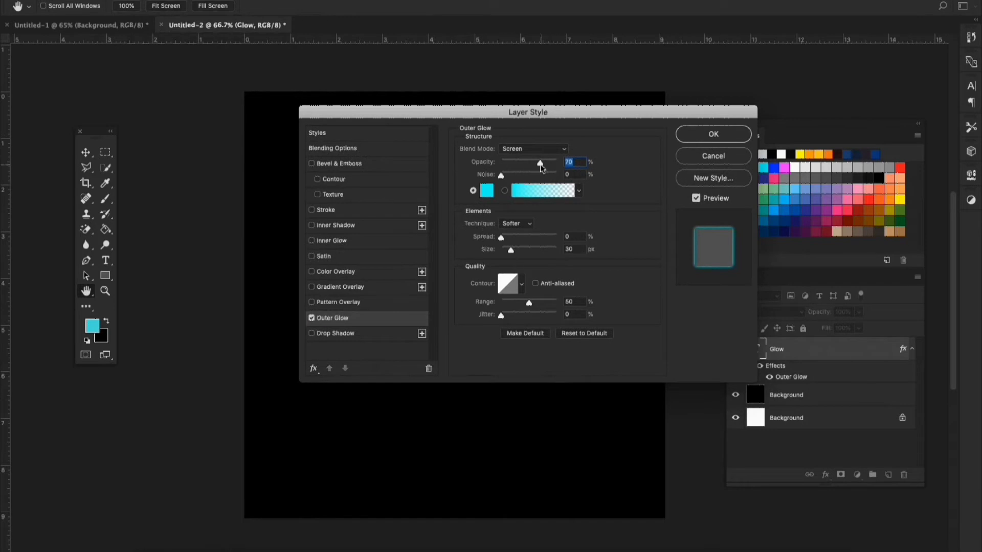
left_click(487, 193)
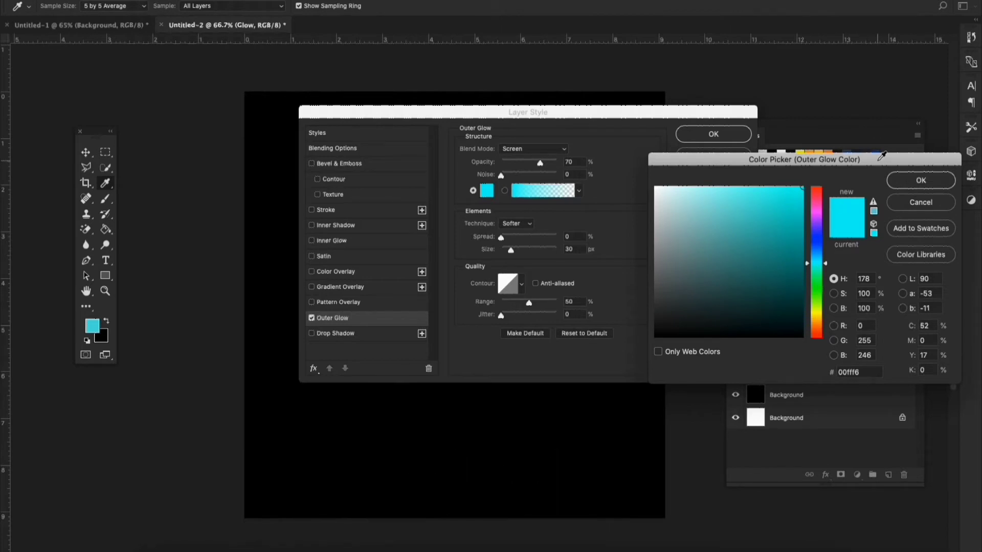
left_click_drag(882, 156, 719, 163)
left_click(754, 187)
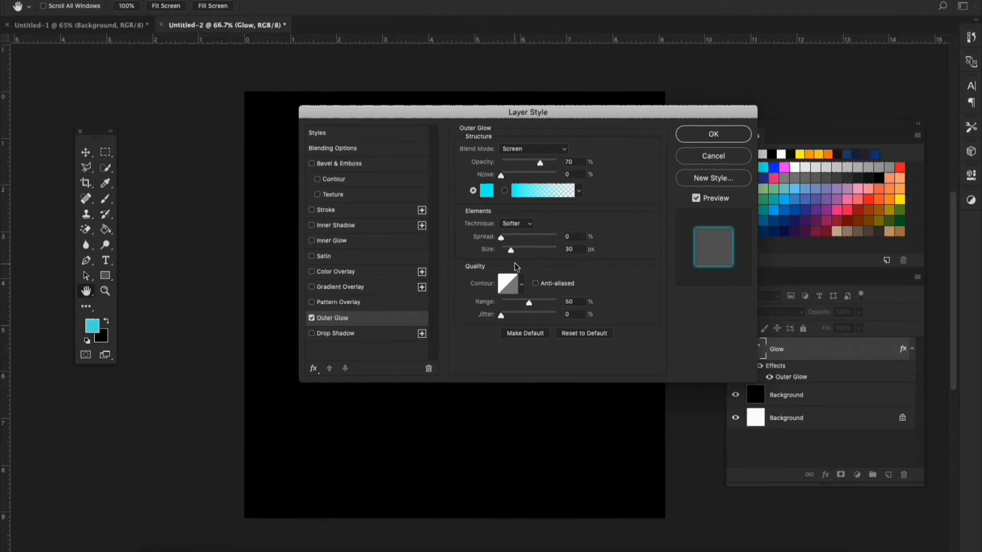
left_click(714, 133)
left_click(911, 352)
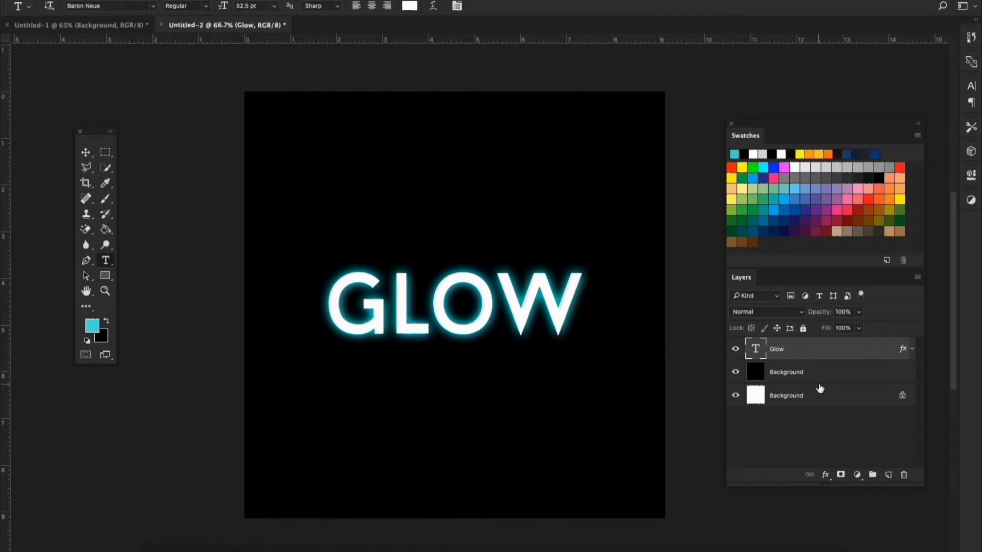
Duplicate the Glow layer and give the copy a Smooth Inner Bevel with depth 400%, size 30 px, soften 5 px and shadow colour 1de1dd at 45%.
key("ctrl+j")
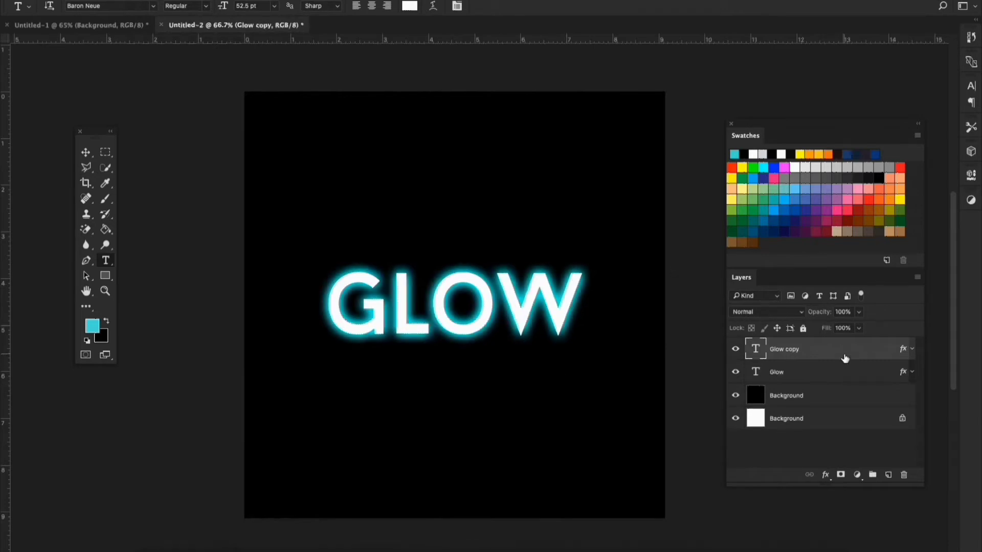
double_click(872, 354)
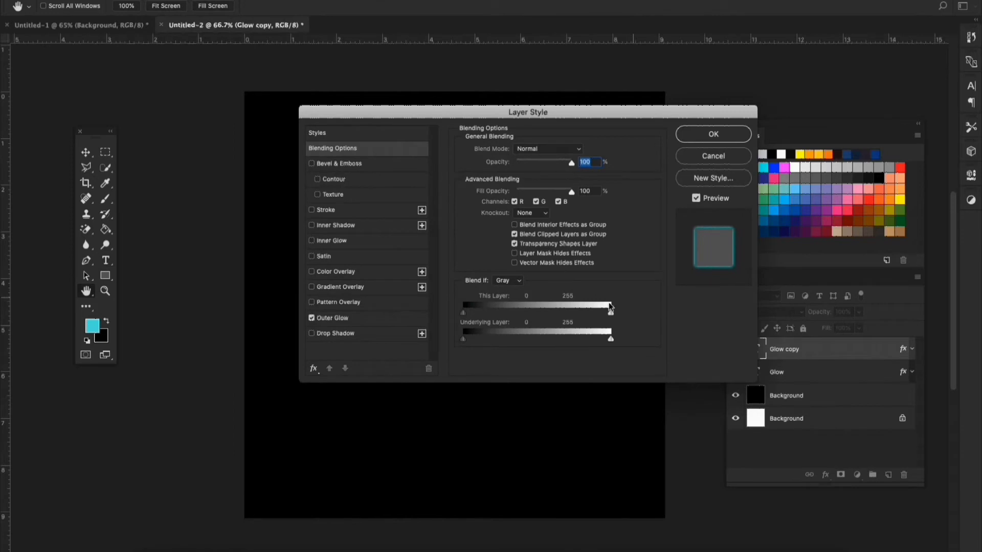
left_click(364, 165)
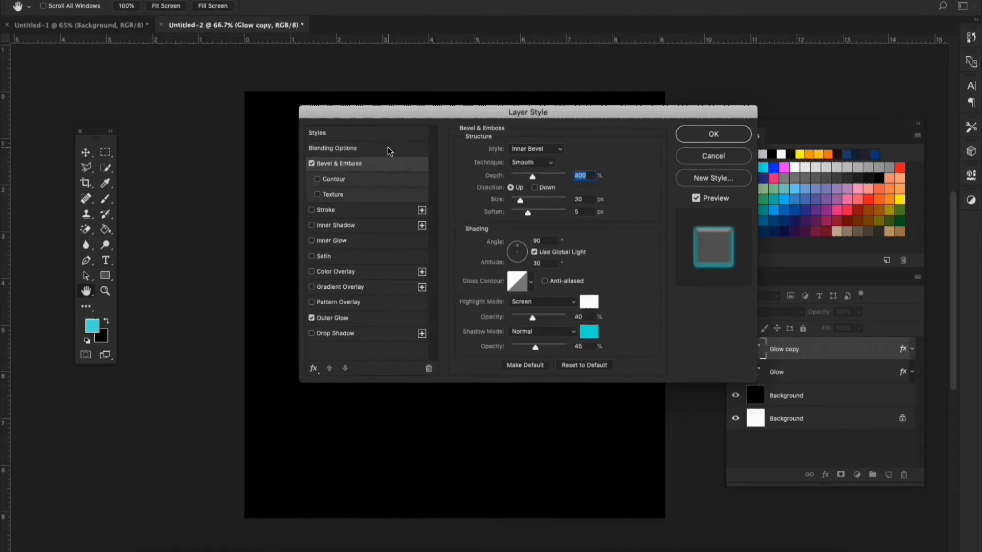
left_click_drag(490, 116, 424, 116)
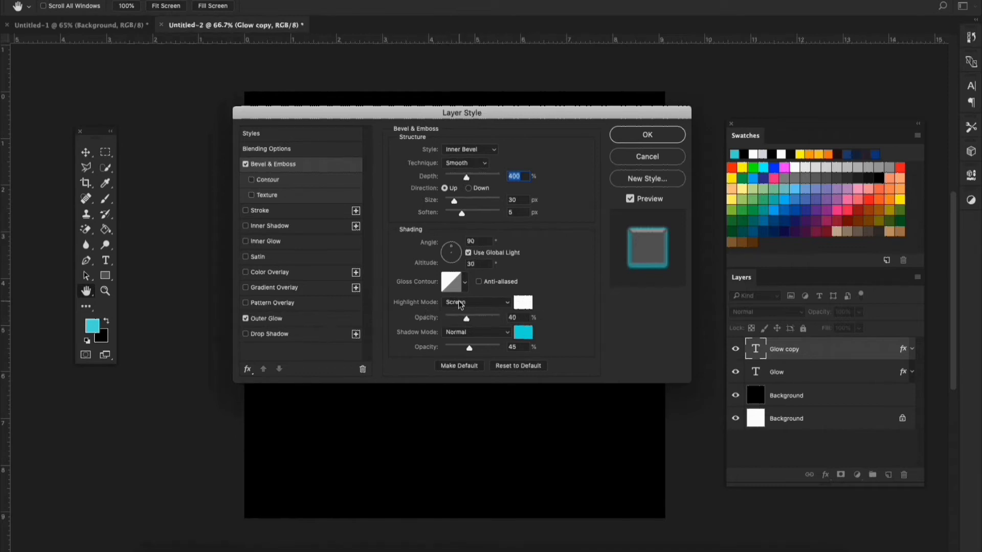
left_click(523, 332)
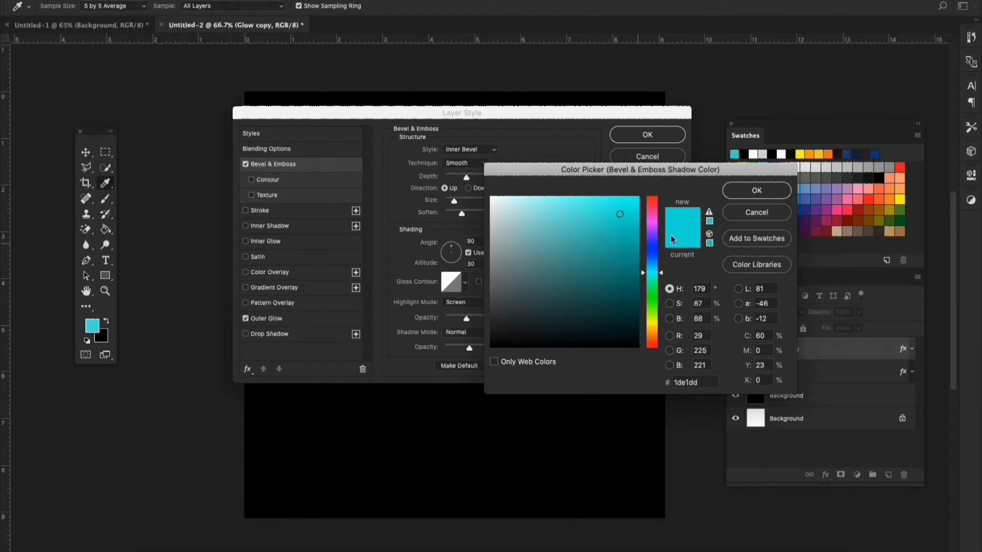
left_click(750, 191)
left_click(644, 134)
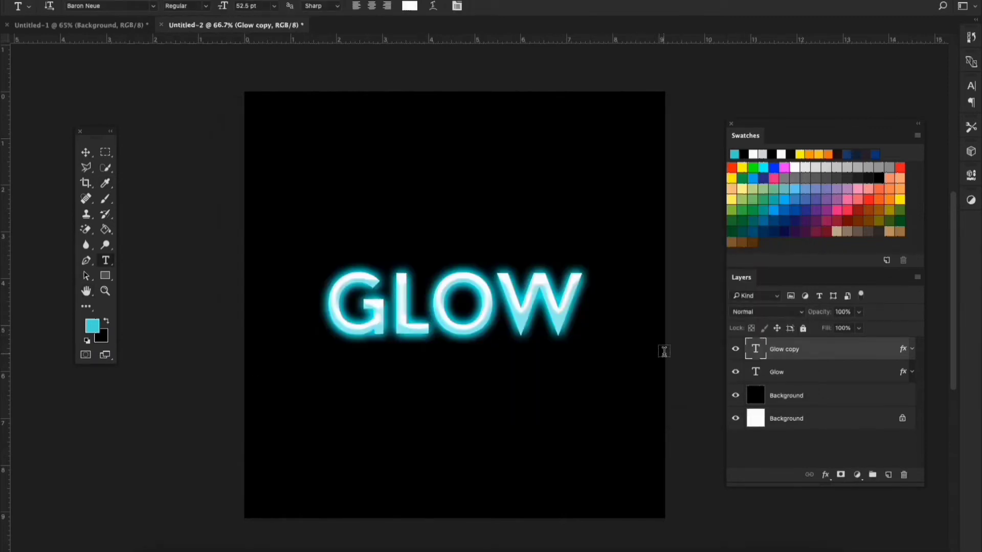
key("v")
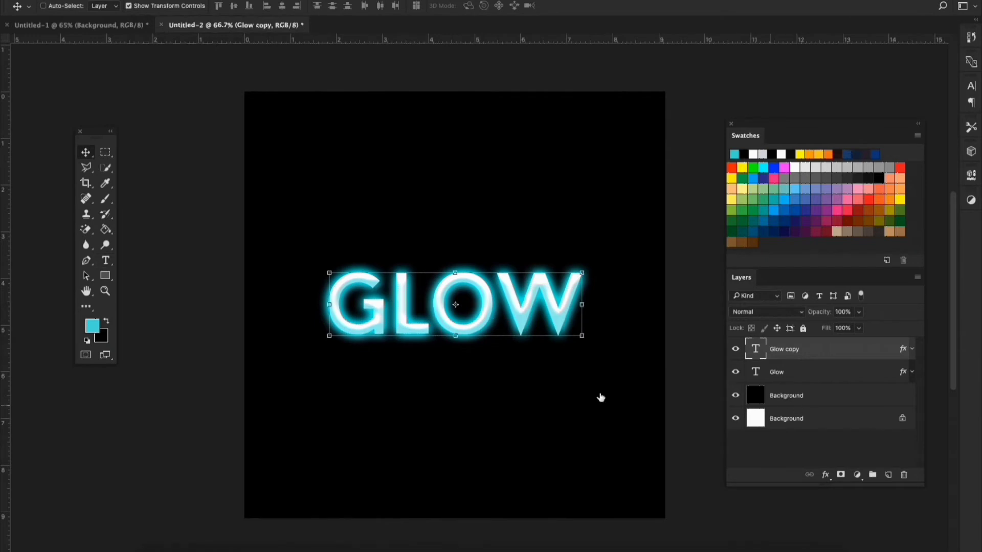
key("z")
left_click(480, 292)
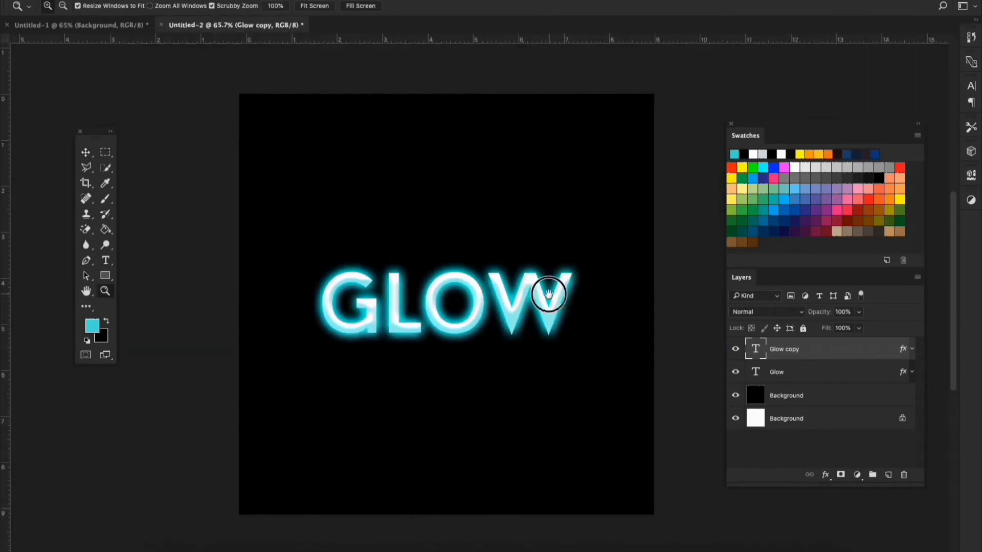
scroll(433, 289, "up", 2)
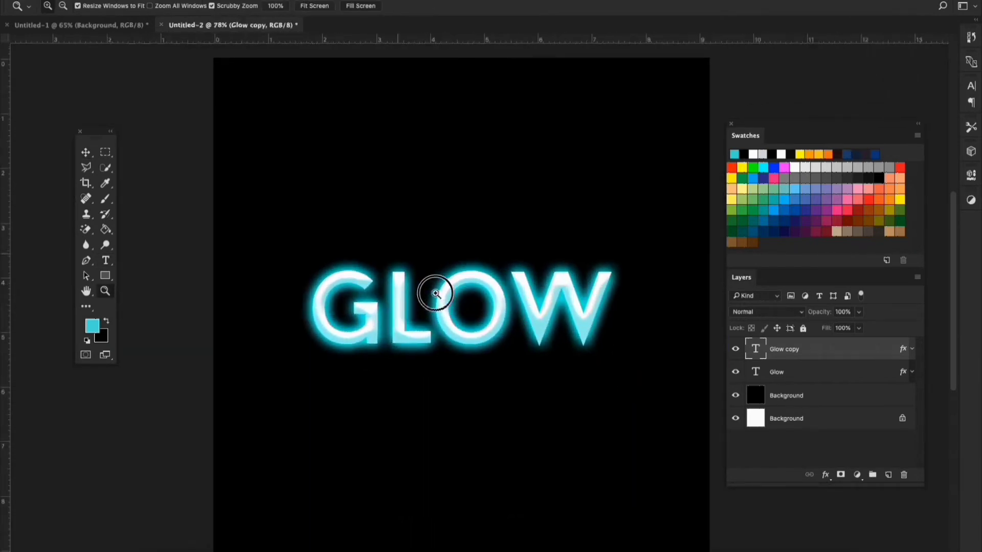
Group the Glow and Glow copy text layers together and name the group Glow.
left_click(736, 351)
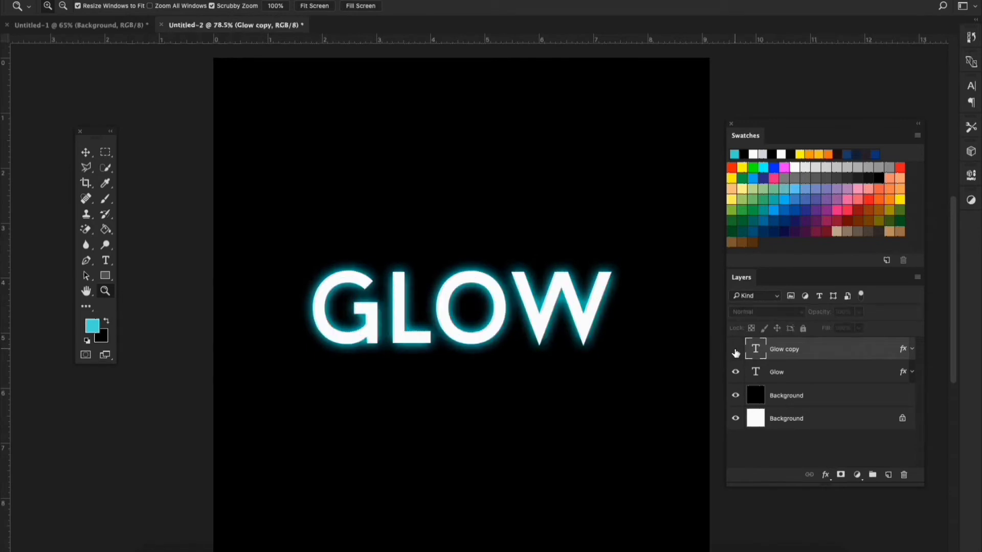
left_click(735, 351)
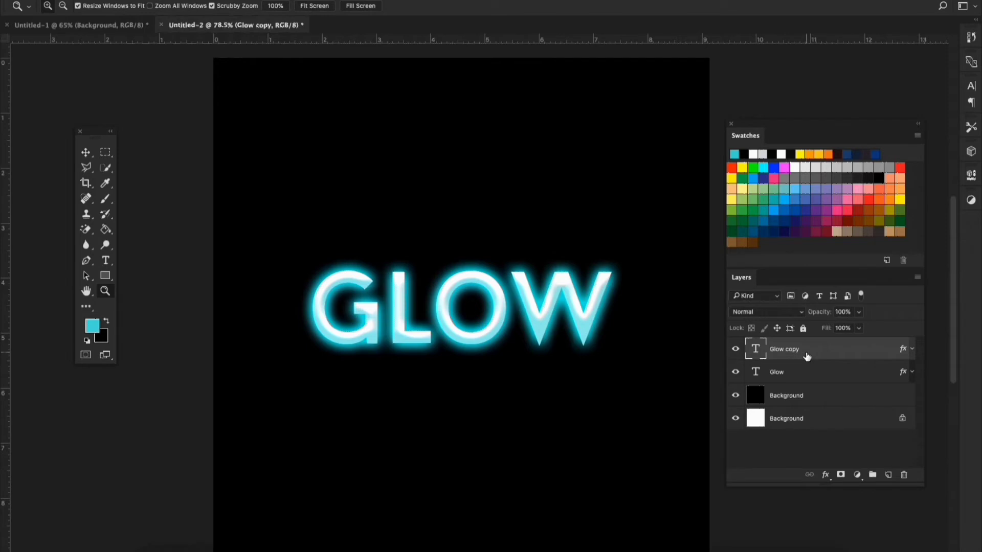
left_click(821, 380, "shift")
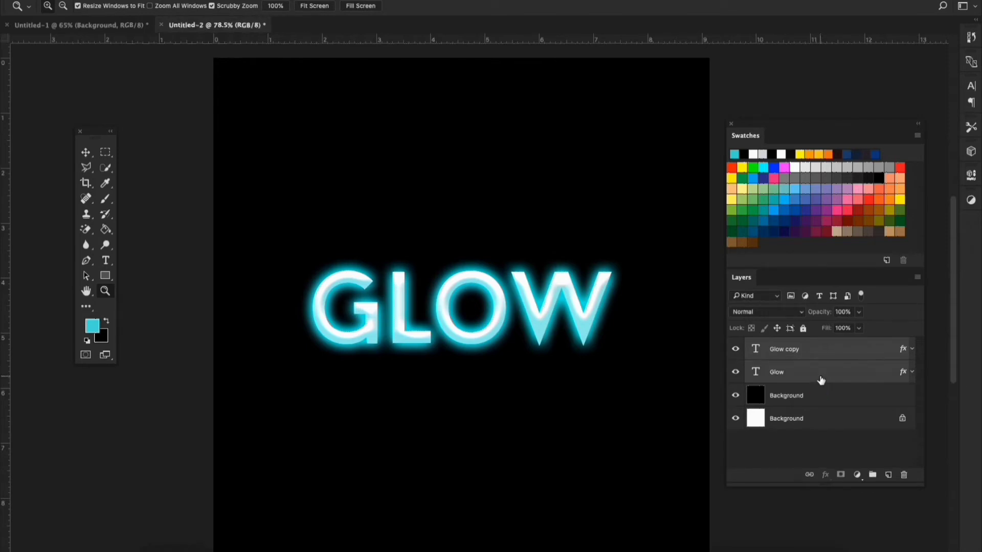
key("ctrl+g")
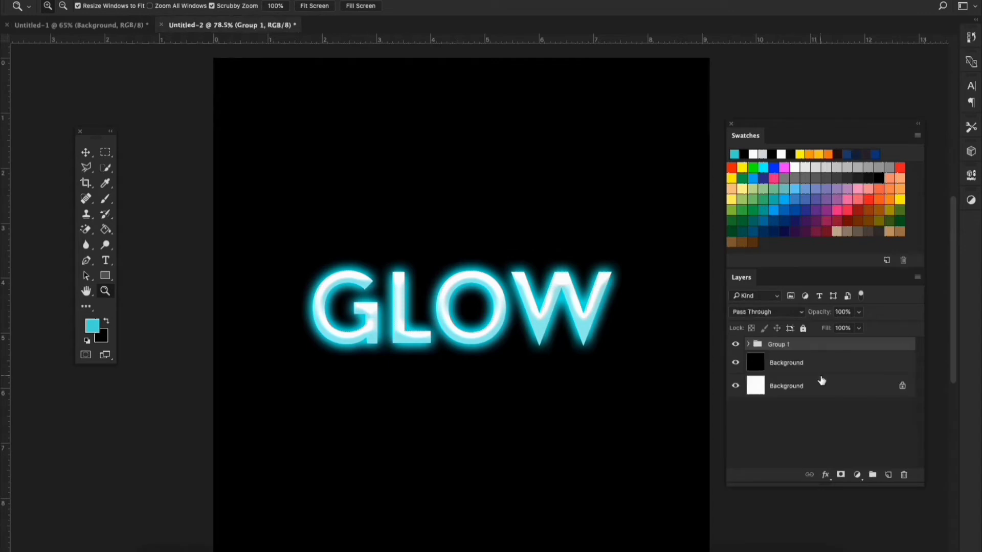
double_click(778, 345)
type("Glow")
key("Return")
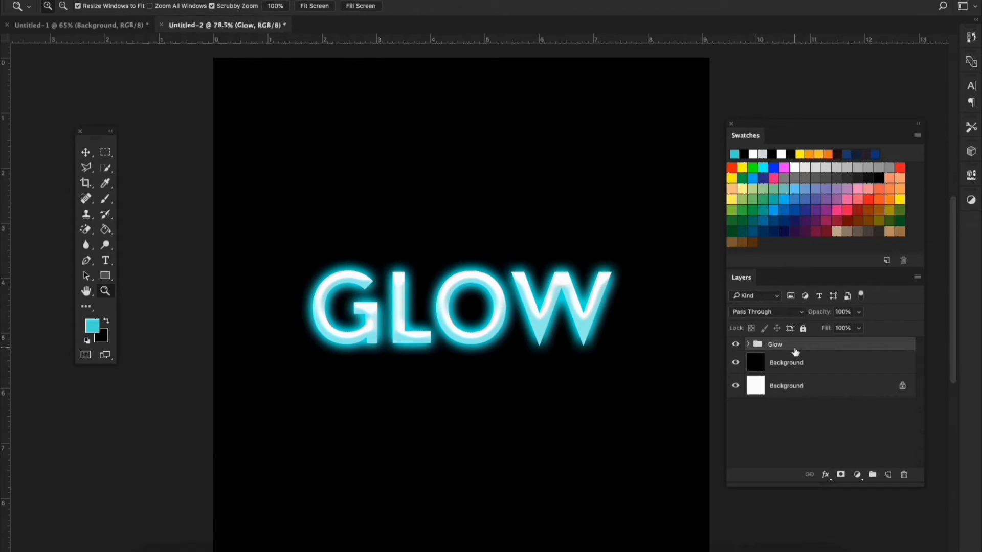
Skew the Glow group vertically by about -6.1° so the text rises toward the W.
left_click(87, 153)
key("ctrl+t")
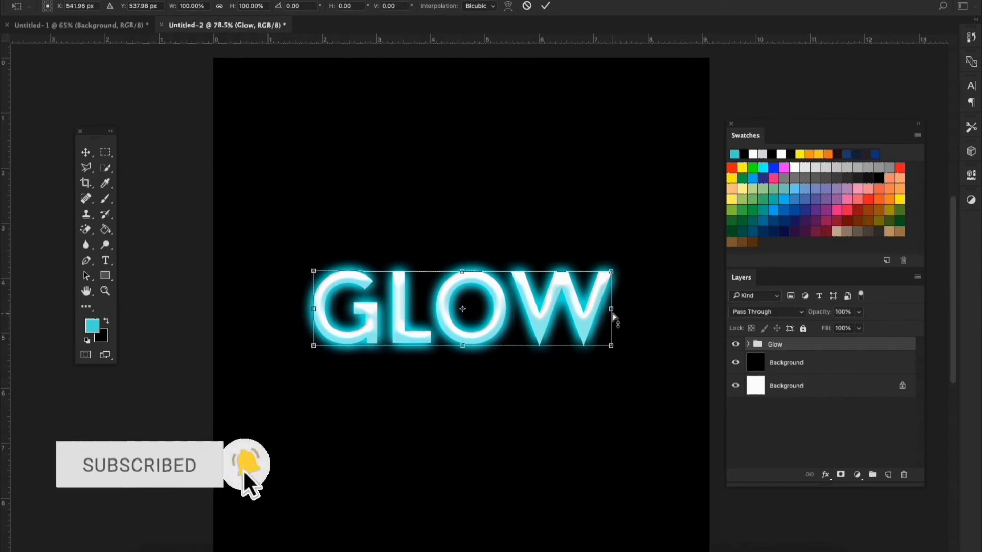
left_click_drag(614, 314, 614, 281)
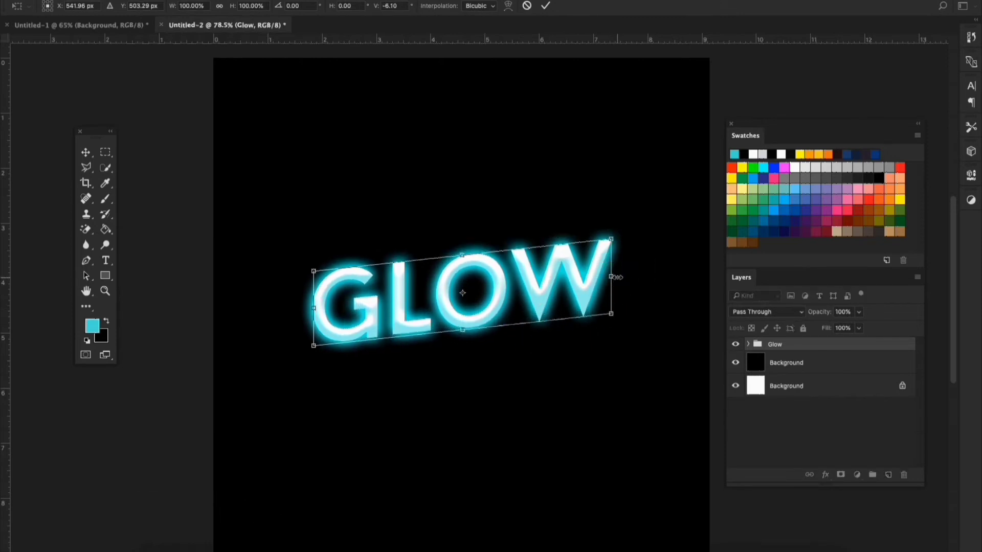
key("Return")
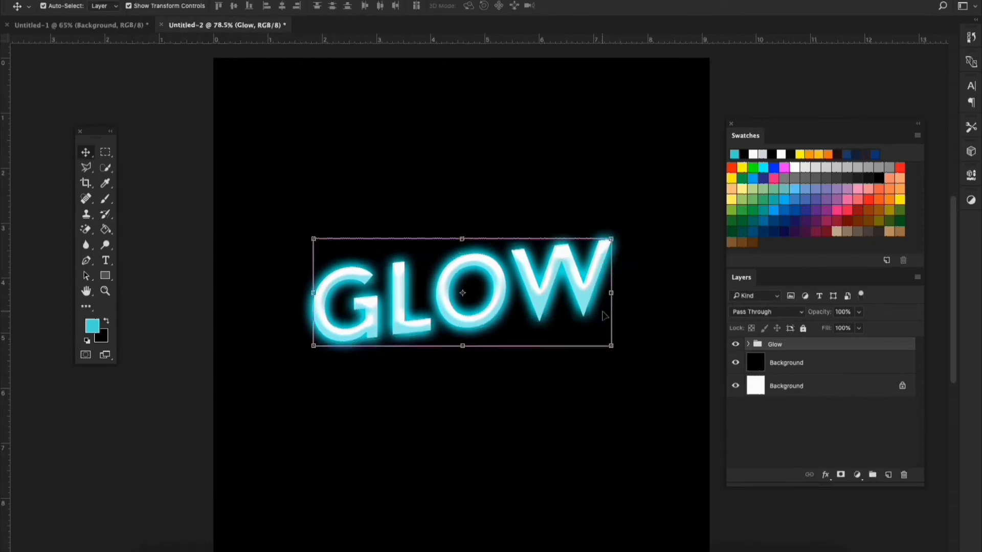
Duplicate the Glow group, flip the copy vertically and place it directly below the original text.
left_click(602, 314, "alt")
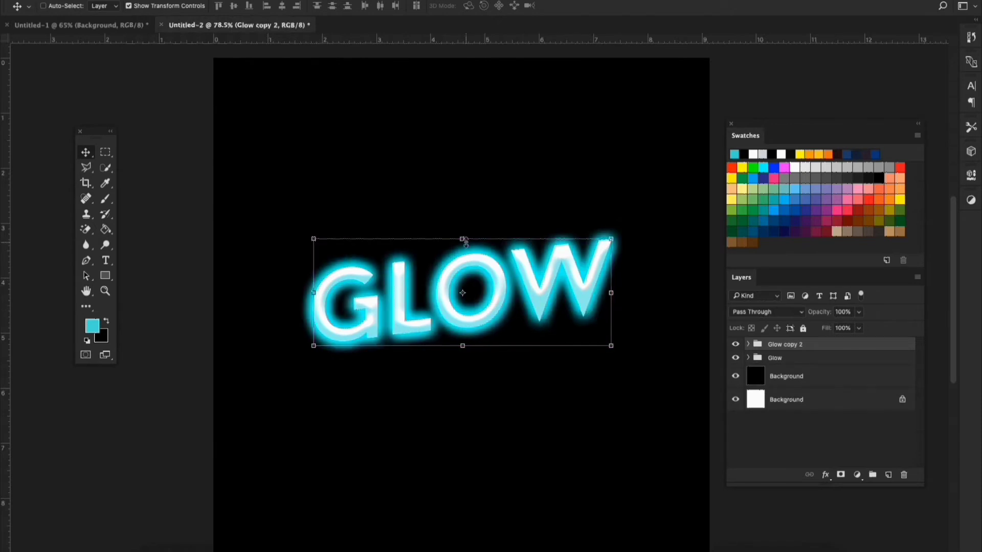
left_click(464, 239)
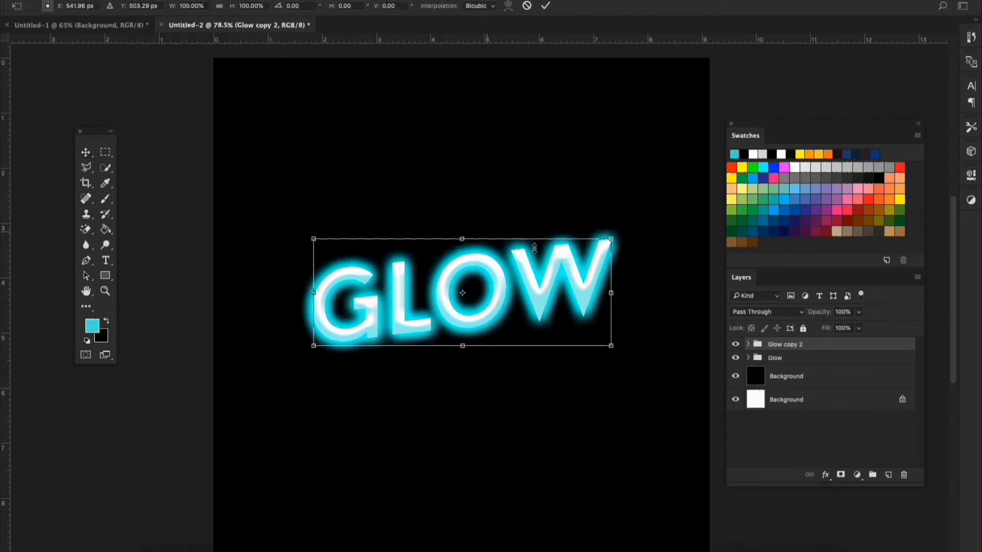
right_click(518, 269)
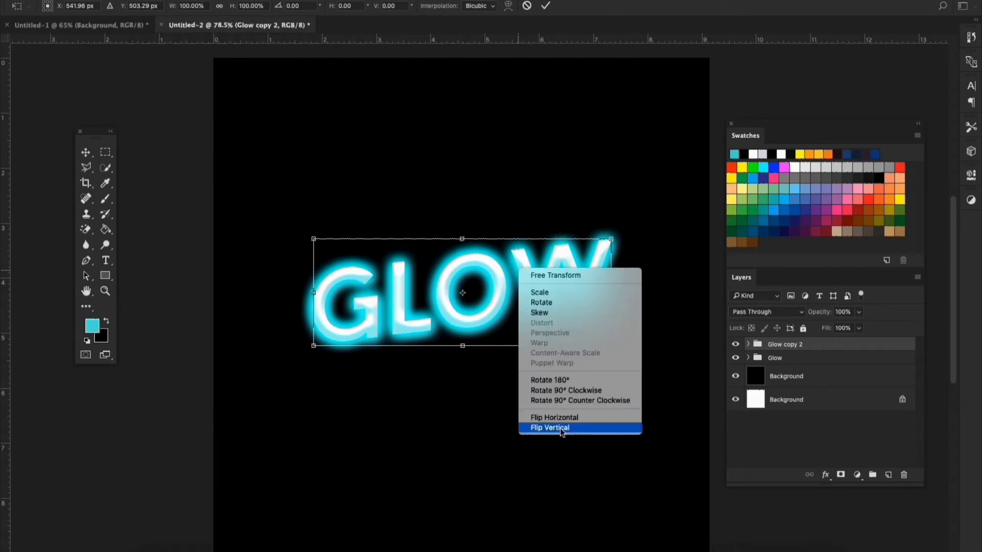
left_click(577, 428)
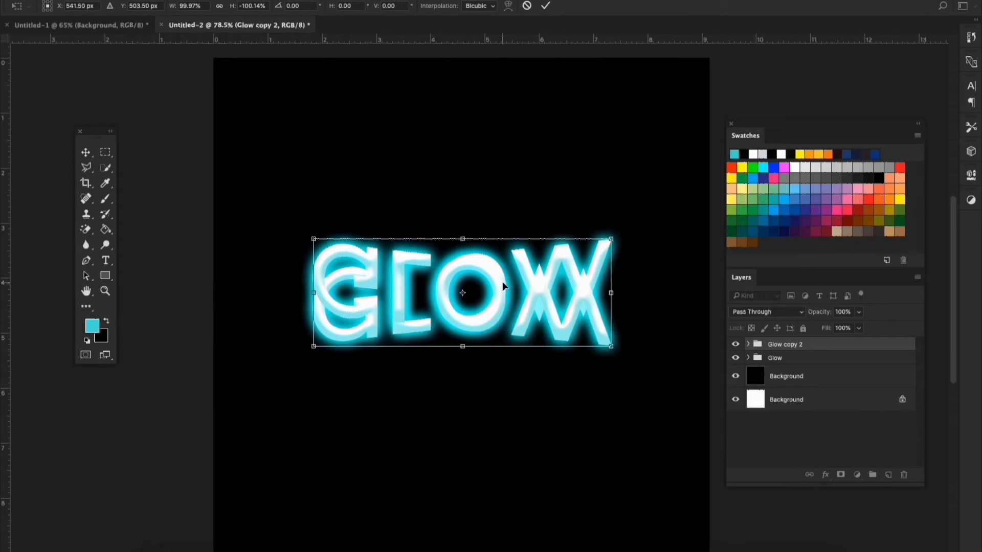
left_click_drag(503, 285, 509, 391)
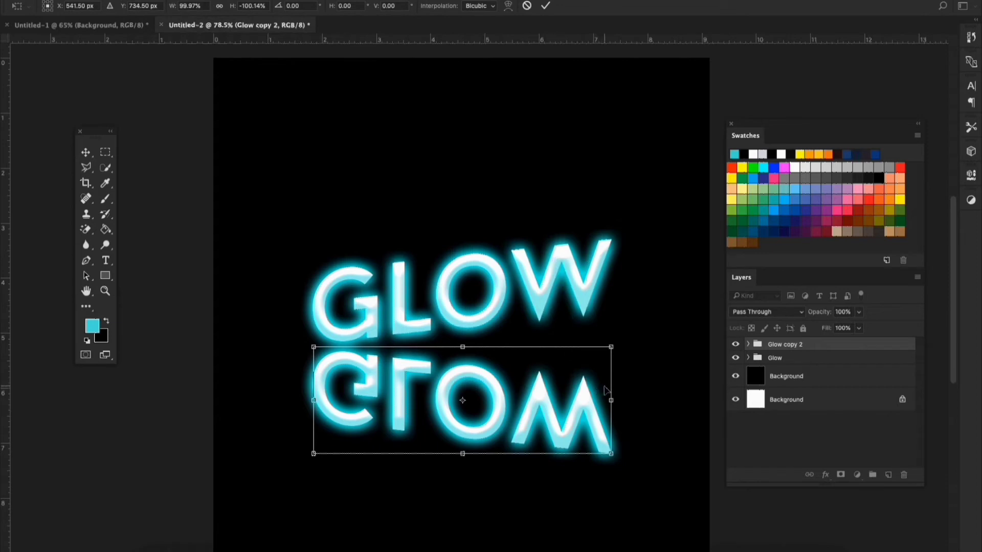
Skew the flipped copy vertically by about -10.8° to follow the text's slant, and nudge it slightly down from the original letters.
left_click(612, 401)
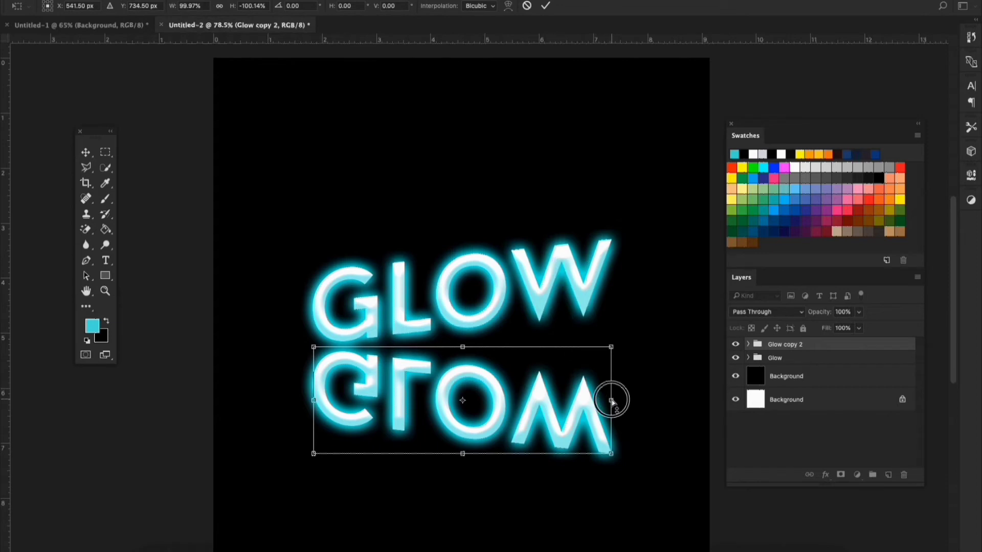
left_click_drag(612, 401, 615, 344)
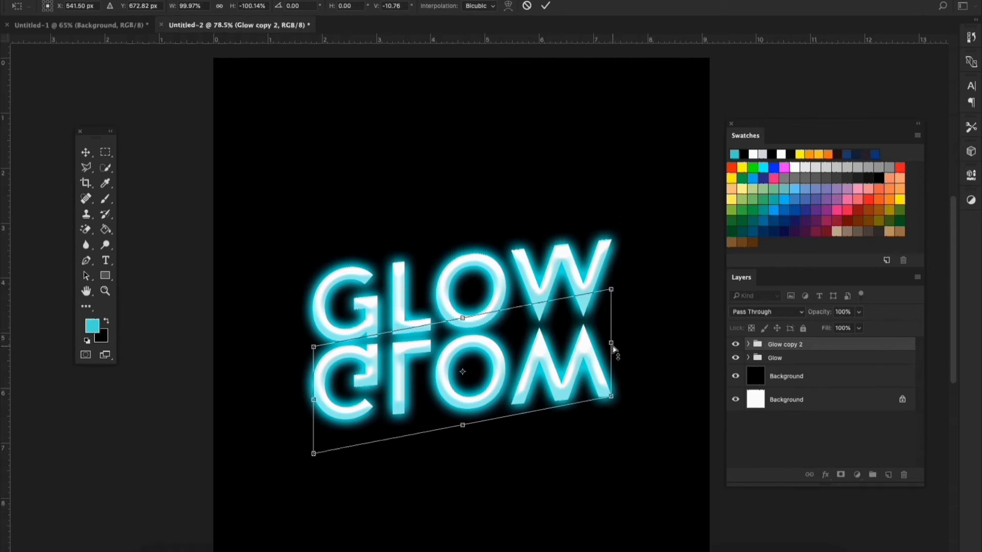
left_click_drag(611, 346, 613, 343)
key("Return")
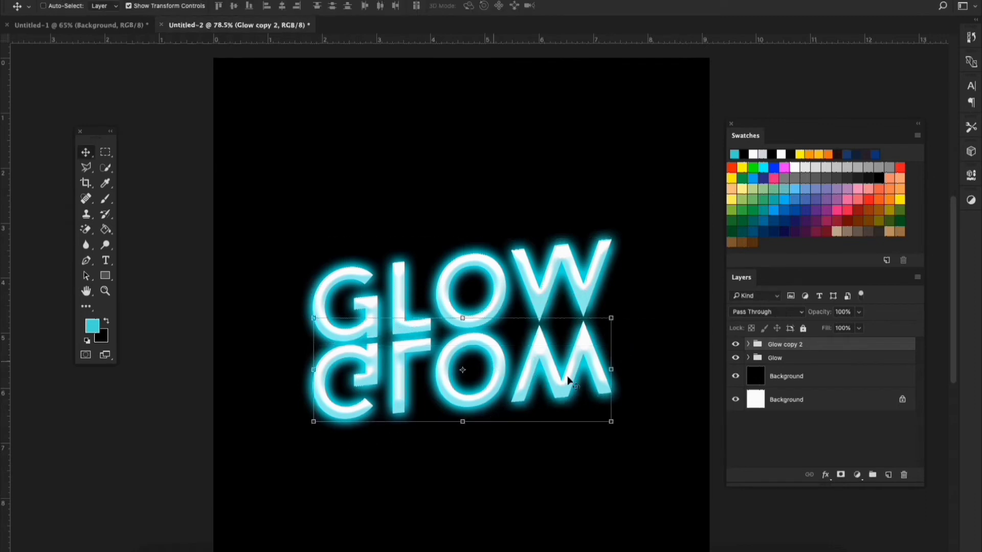
left_click_drag(567, 384, 569, 388)
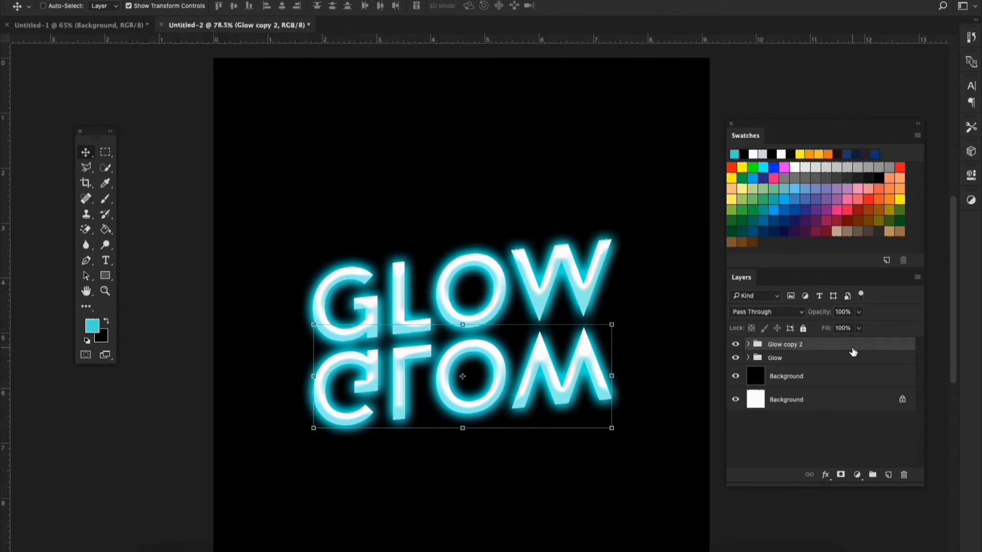
Convert the flipped copy group to a Smart Object and add a layer mask to it.
right_click(853, 352)
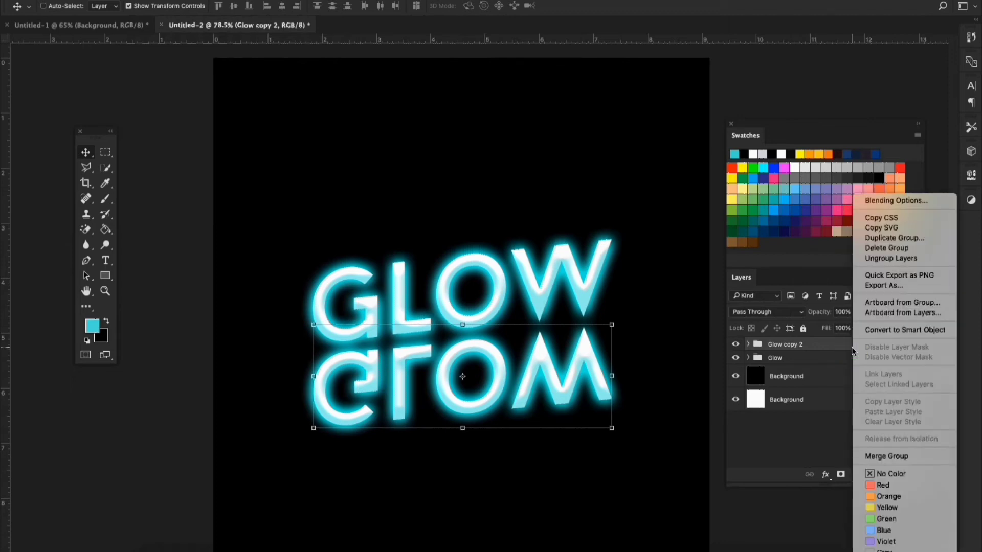
left_click(907, 330)
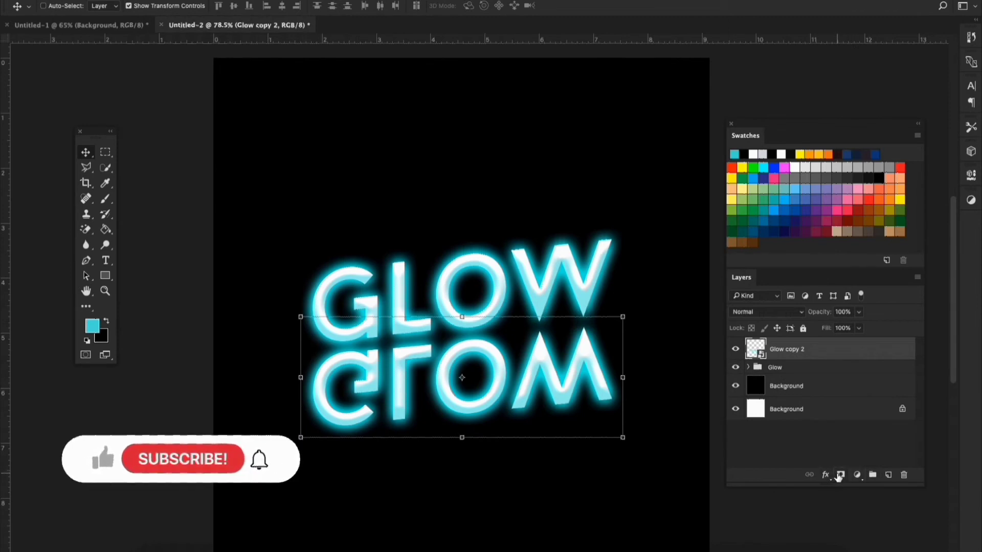
left_click(839, 475)
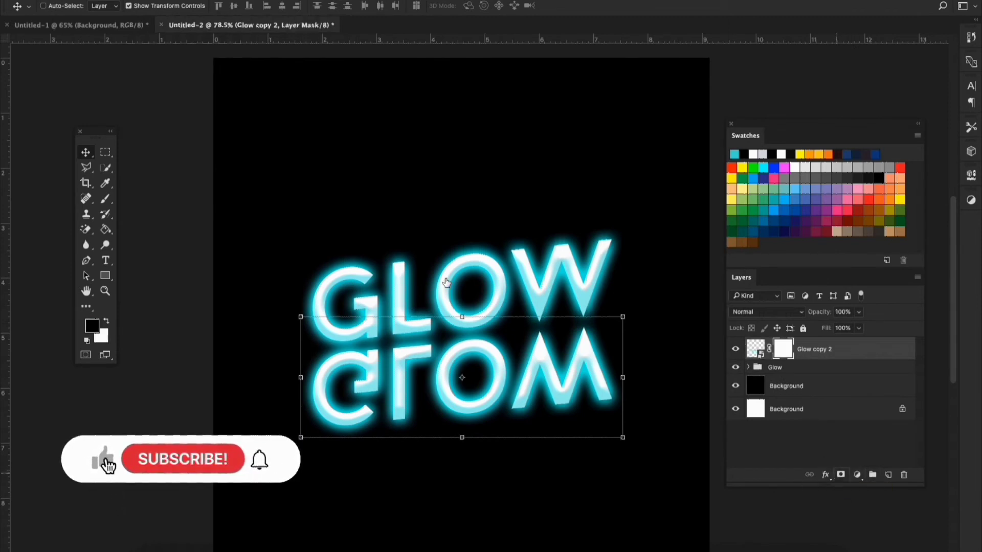
Set up the Gradient tool with a black foreground and the Foreground to Transparent gradient.
left_click(108, 322)
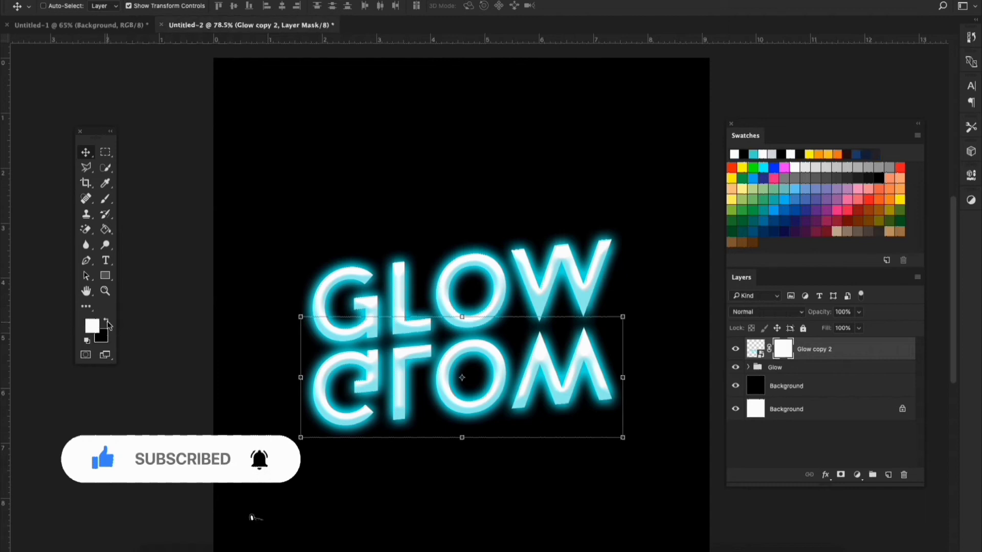
left_click(108, 322)
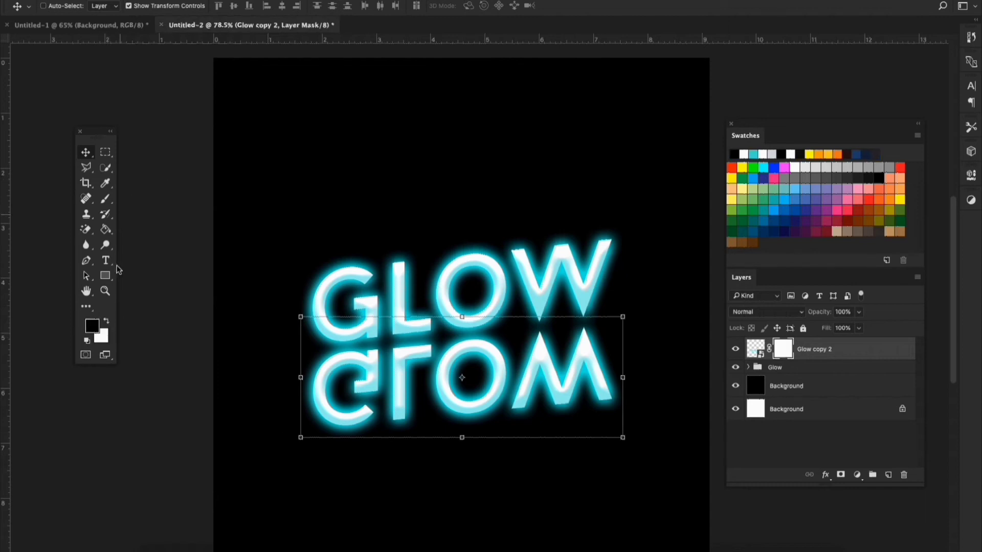
left_click(108, 232)
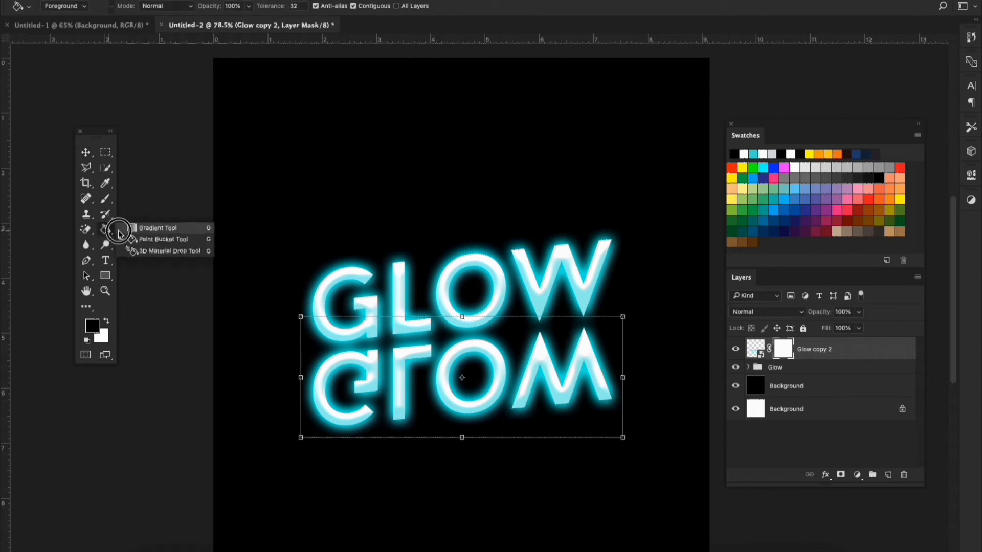
left_click(158, 230)
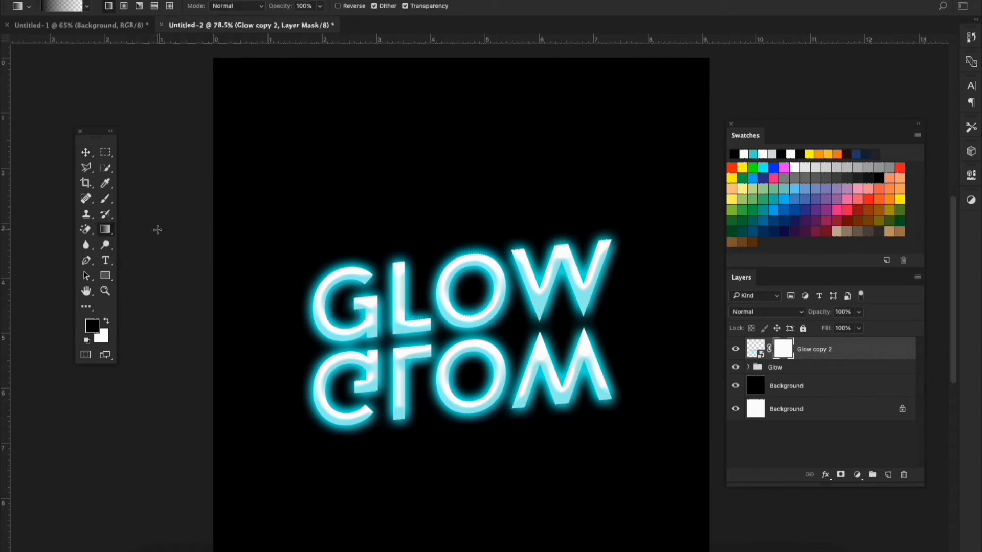
left_click(62, 6)
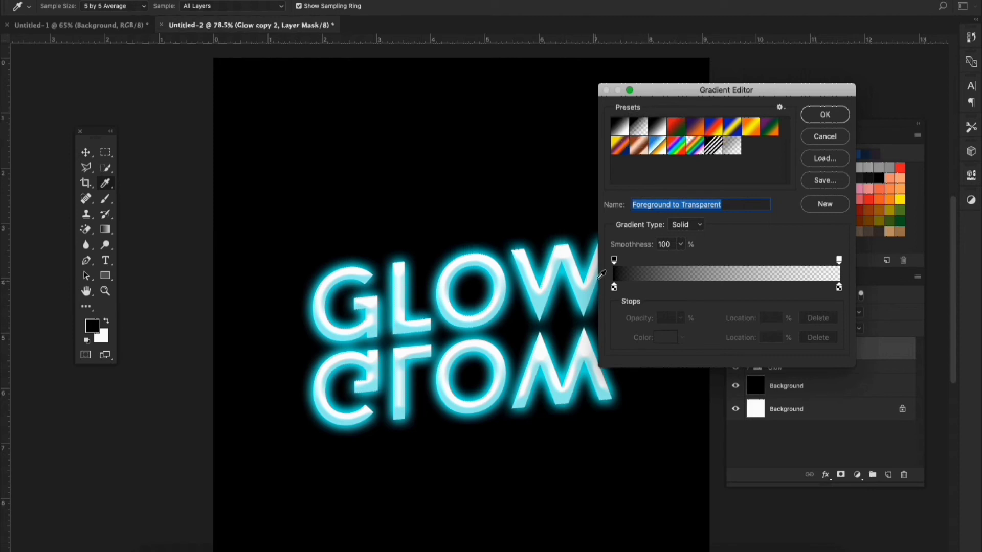
left_click(824, 114)
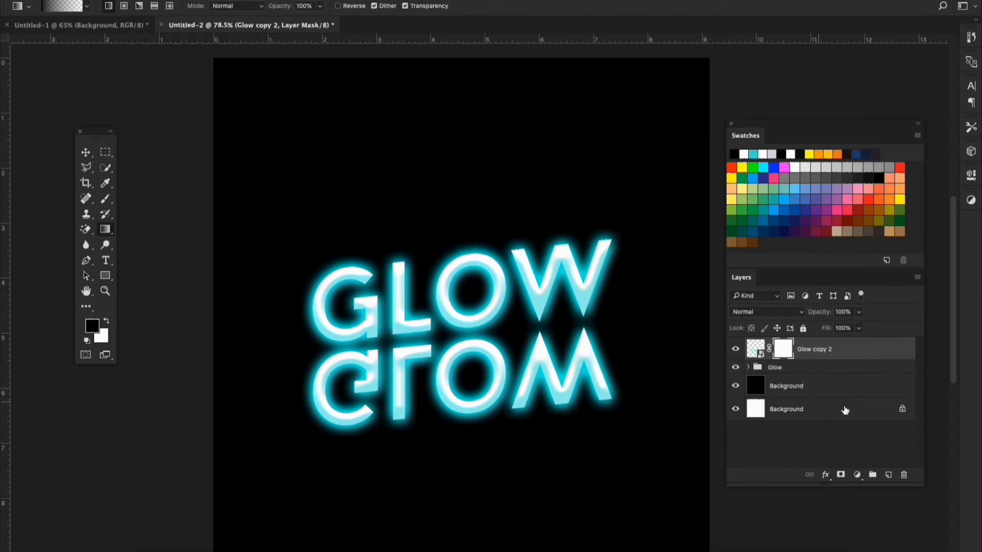
Fade the reflection with several black-to-transparent gradients on its mask, running from below the flipped letters up toward the GLOW text.
scroll(529, 526, "down", 2)
left_click_drag(536, 480, 534, 443)
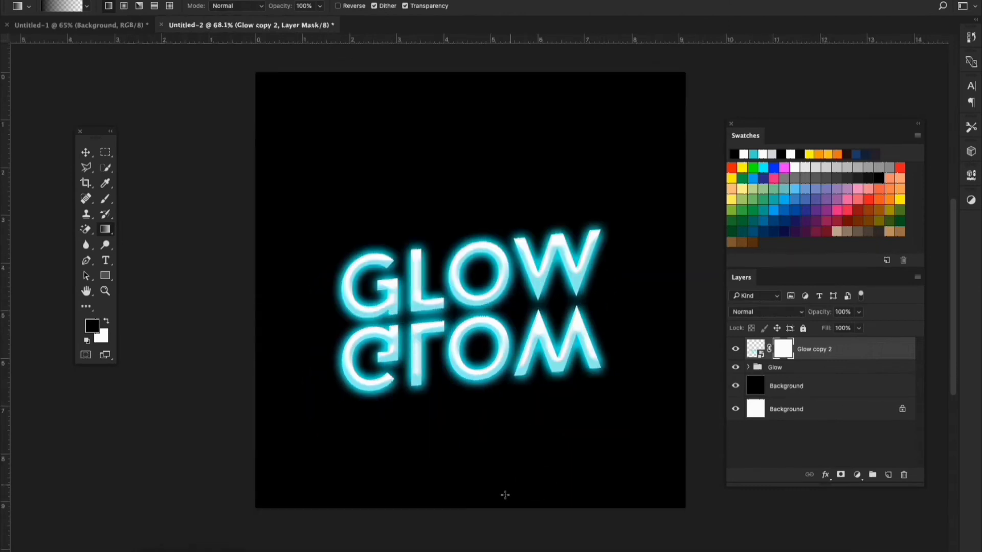
left_click_drag(541, 486, 485, 307)
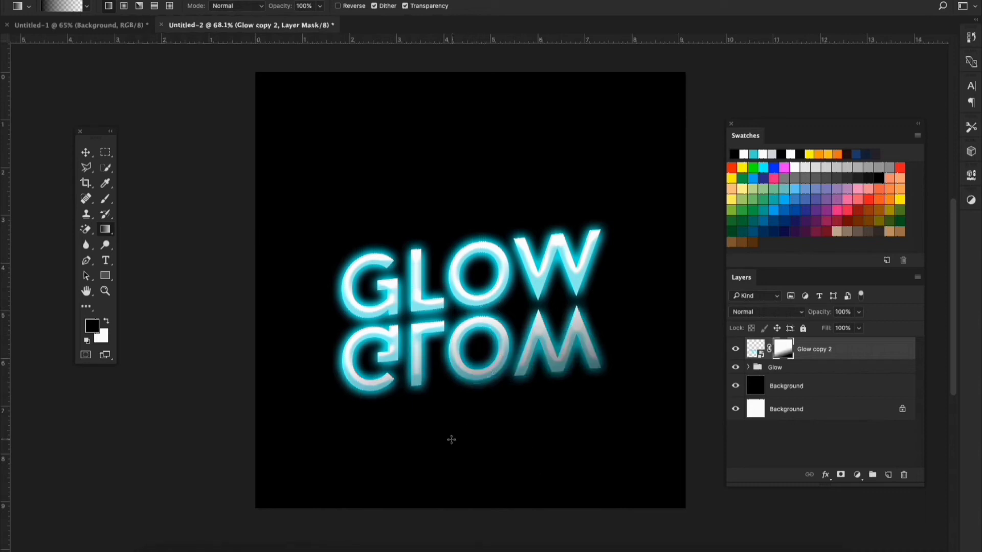
left_click_drag(451, 440, 435, 311)
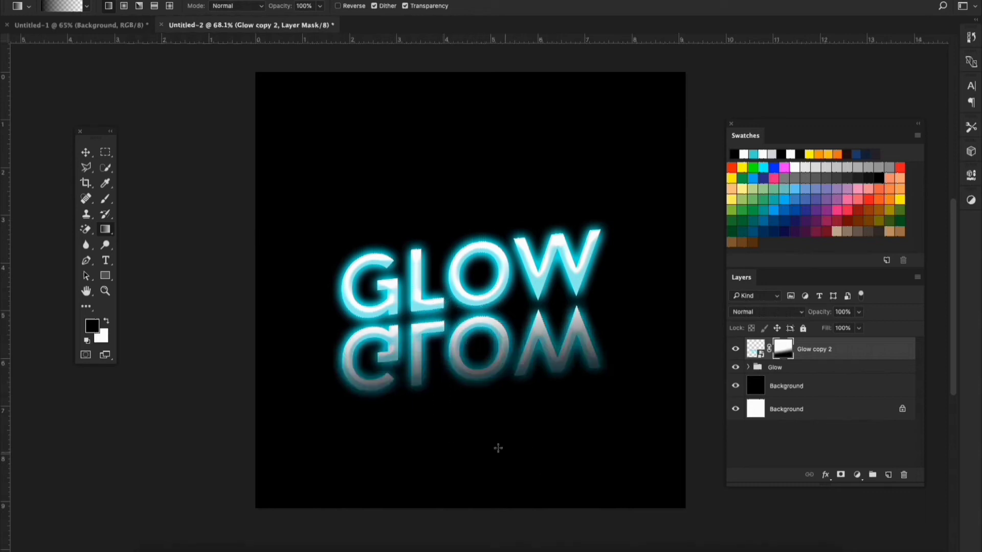
left_click_drag(500, 449, 445, 260)
left_click_drag(462, 416, 436, 266)
left_click_drag(469, 425, 434, 264)
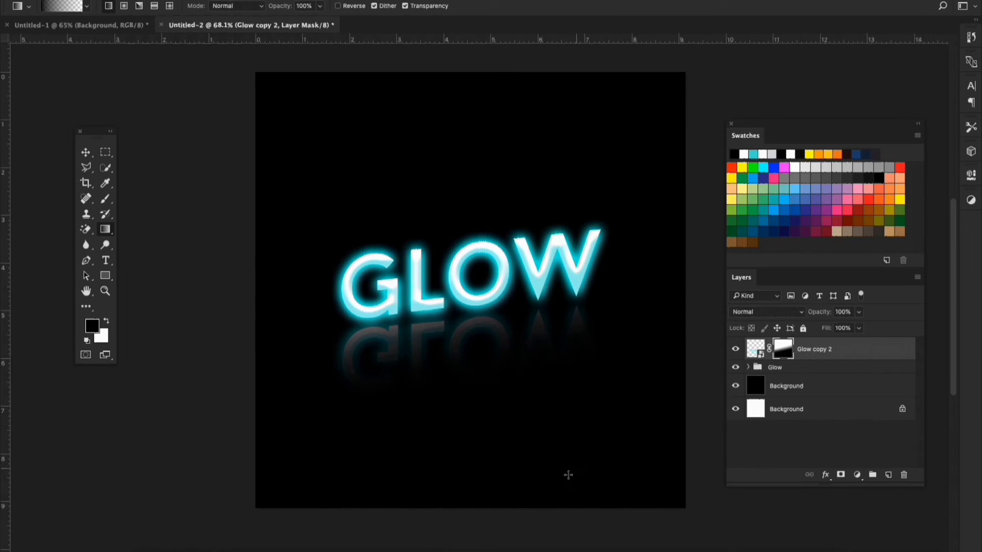
key("ctrl+z")
left_click_drag(510, 469, 535, 320)
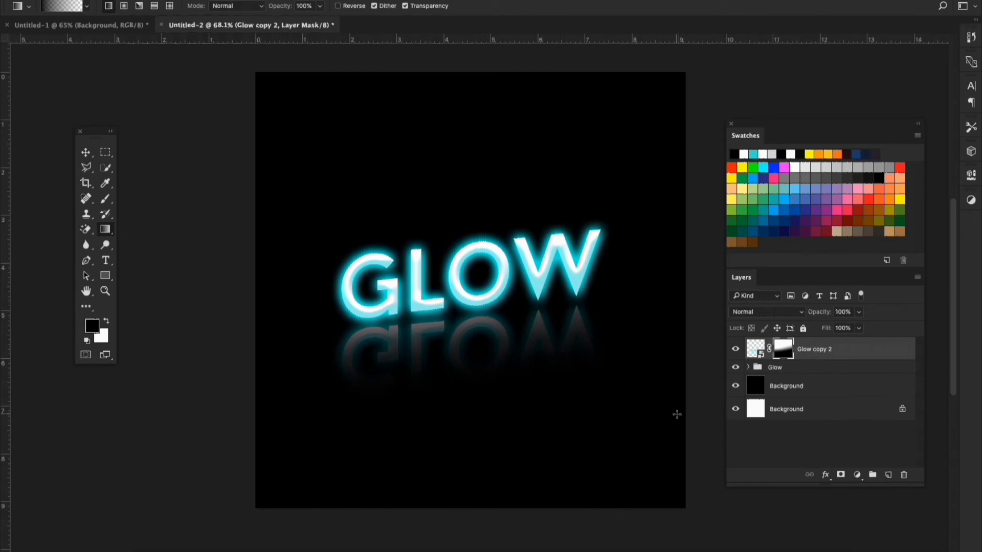
Move the Glow group and its reflection upward together to centre them on the canvas.
key("v")
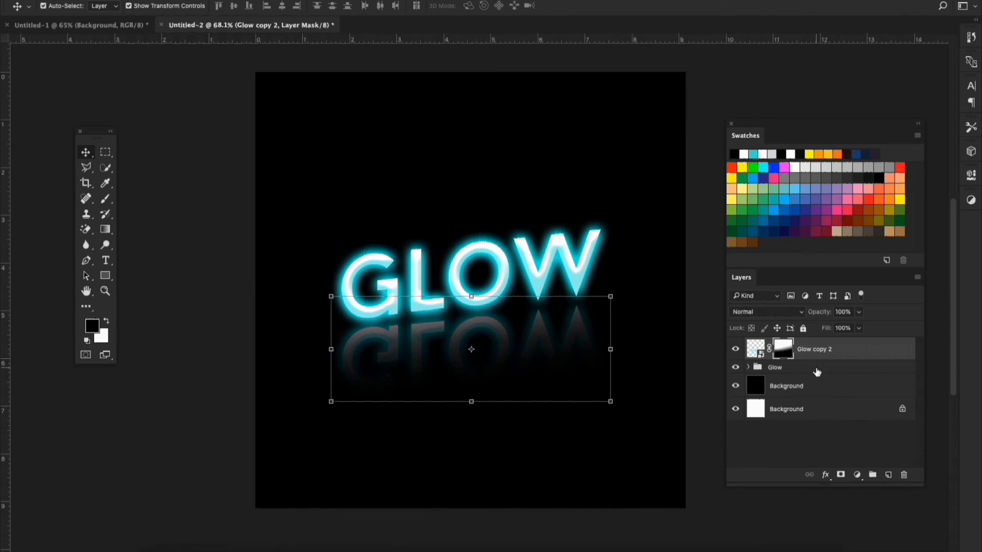
left_click(817, 372)
left_click_drag(576, 372, 510, 356)
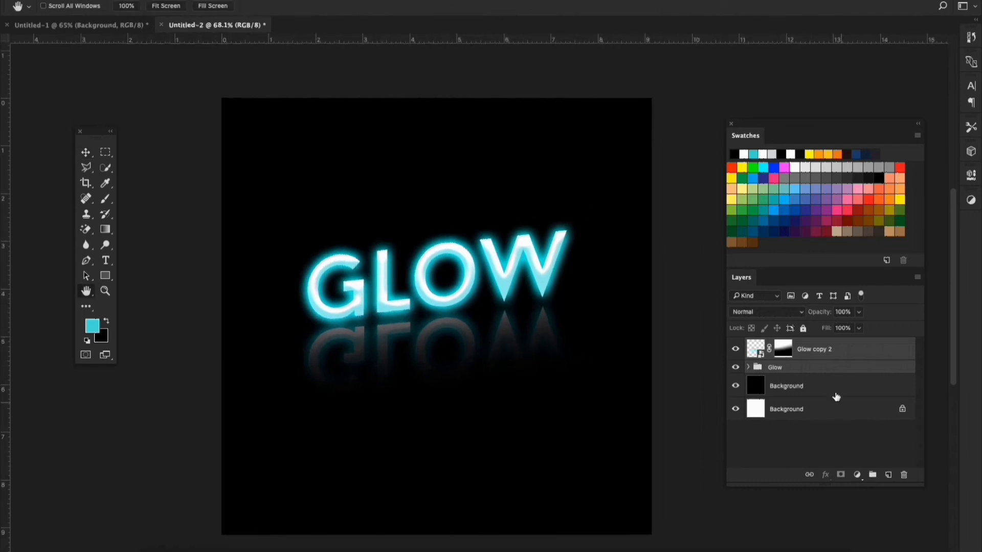
Convert the black Background layer to a Smart Object.
left_click(833, 391)
right_click(824, 396)
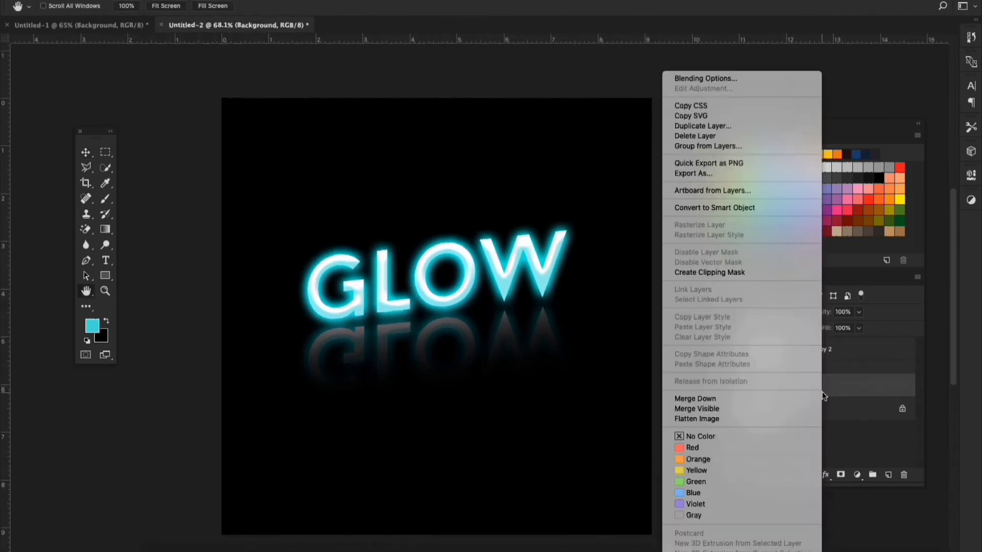
left_click(739, 209)
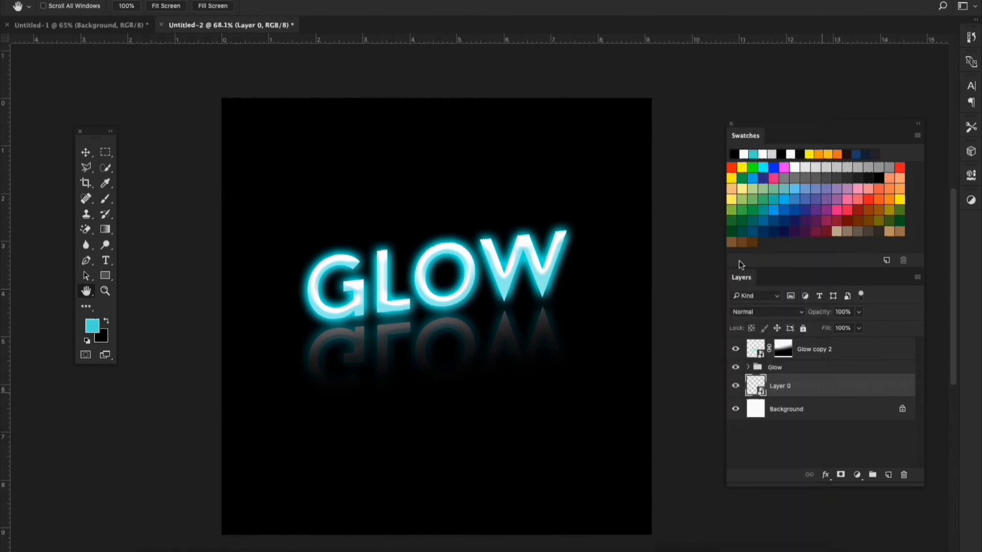
Apply an Add Noise filter to the black Layer 0 with an amount of 11% and Uniform distribution.
left_click(307, 1)
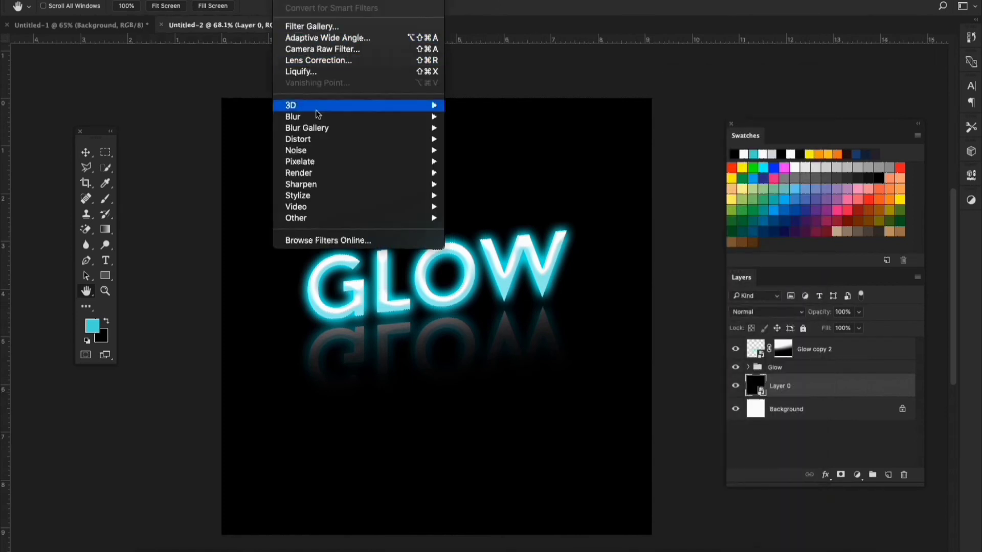
mouse_move(334, 154)
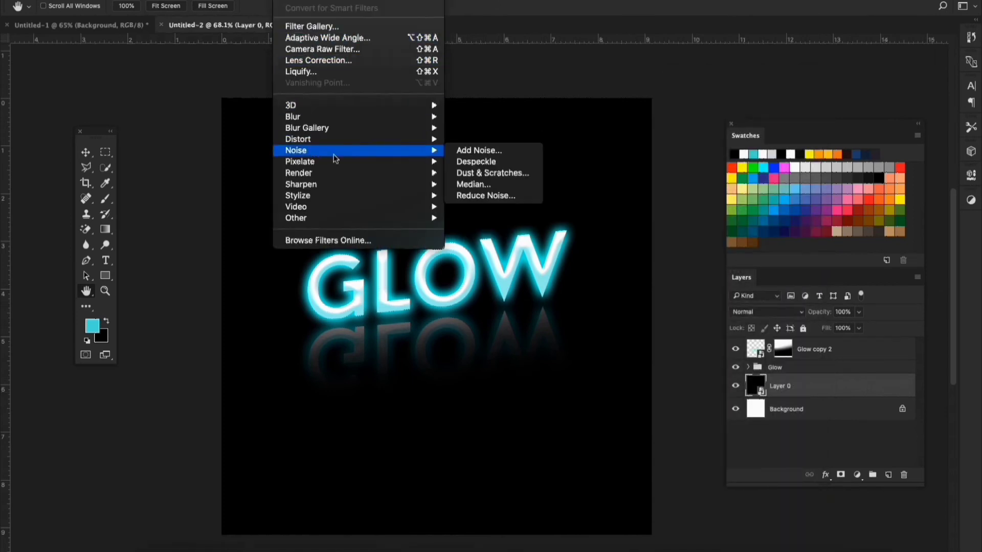
left_click(479, 150)
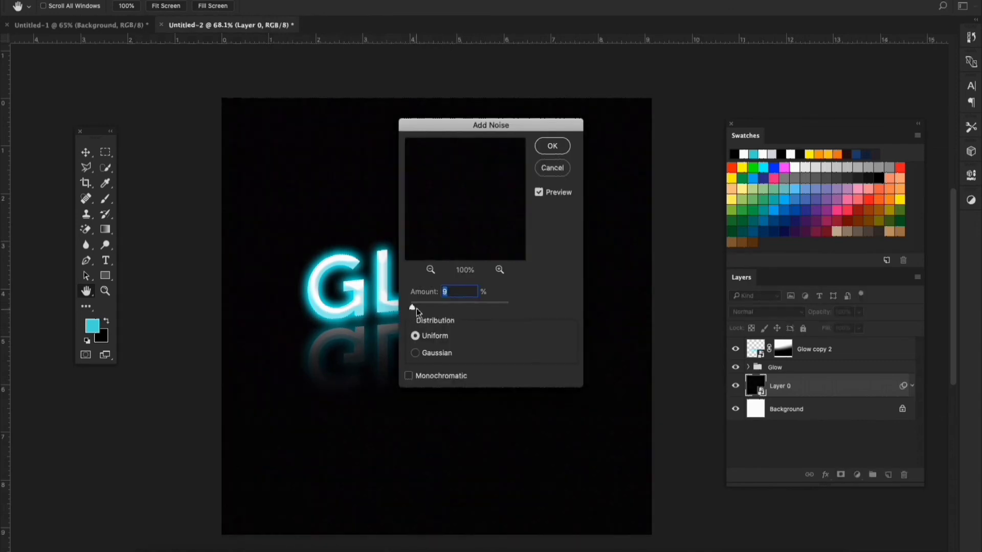
type("11")
left_click(552, 147)
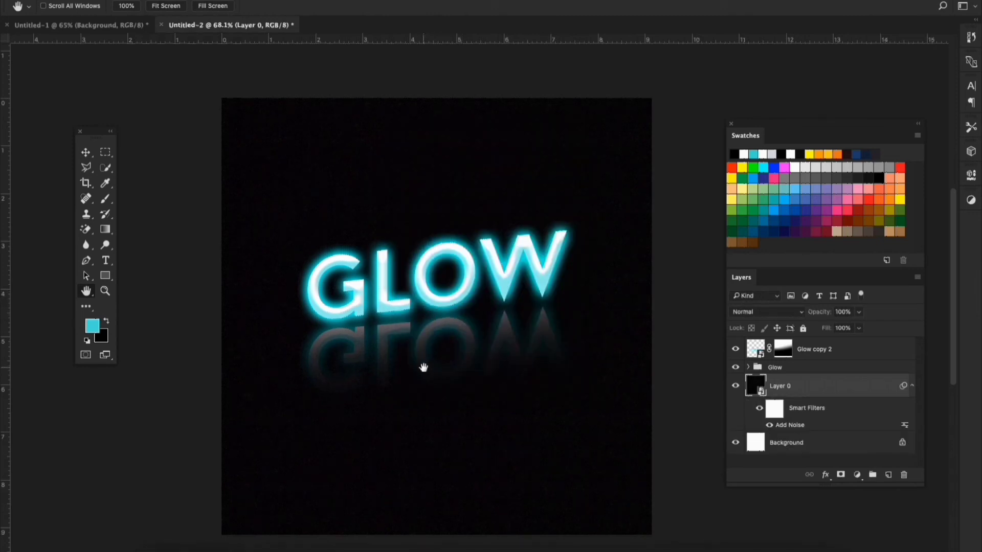
key("z")
left_click_drag(432, 351, 483, 368)
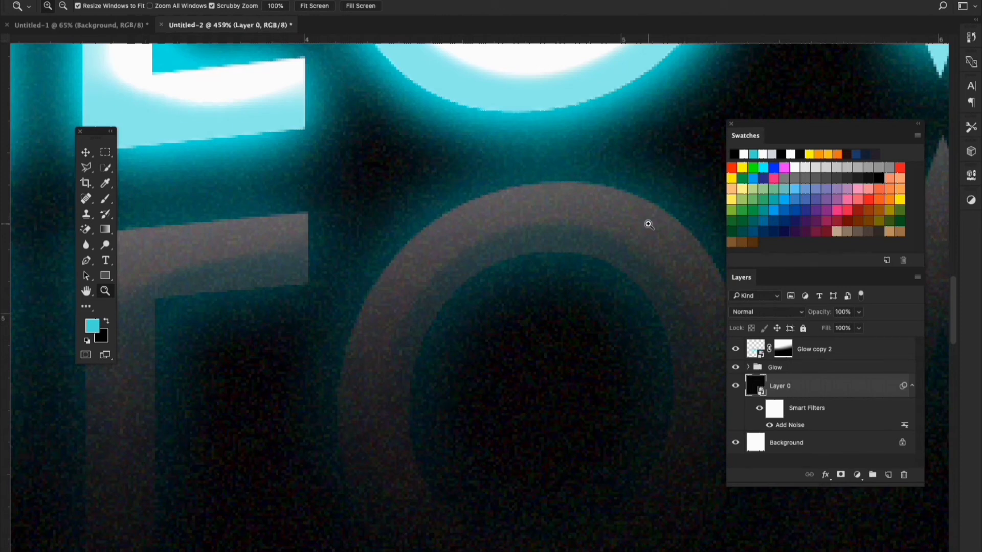
right_click(506, 249)
left_click(532, 256)
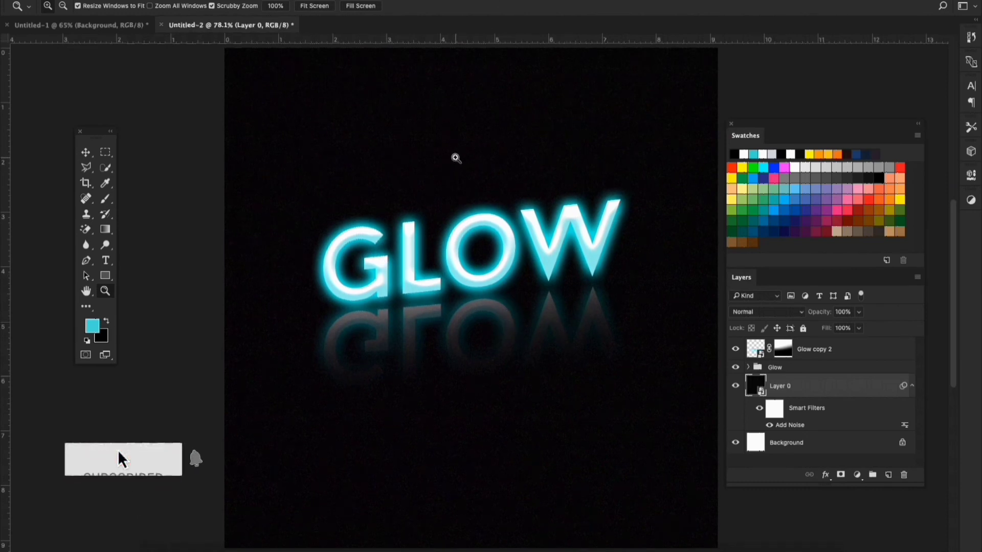
Add a new empty layer directly above Layer 0 and set up a soft 500 px brush.
left_click(913, 388)
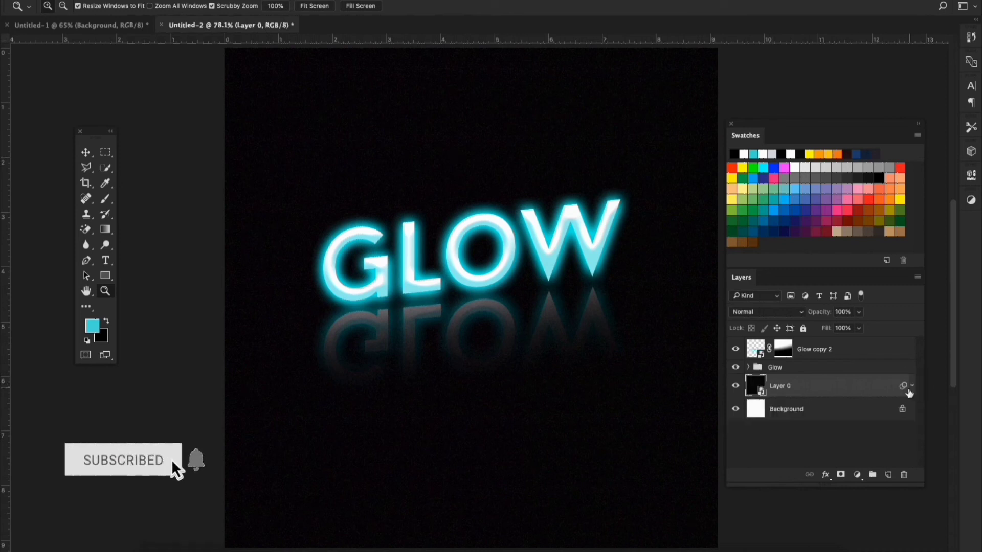
left_click(888, 475)
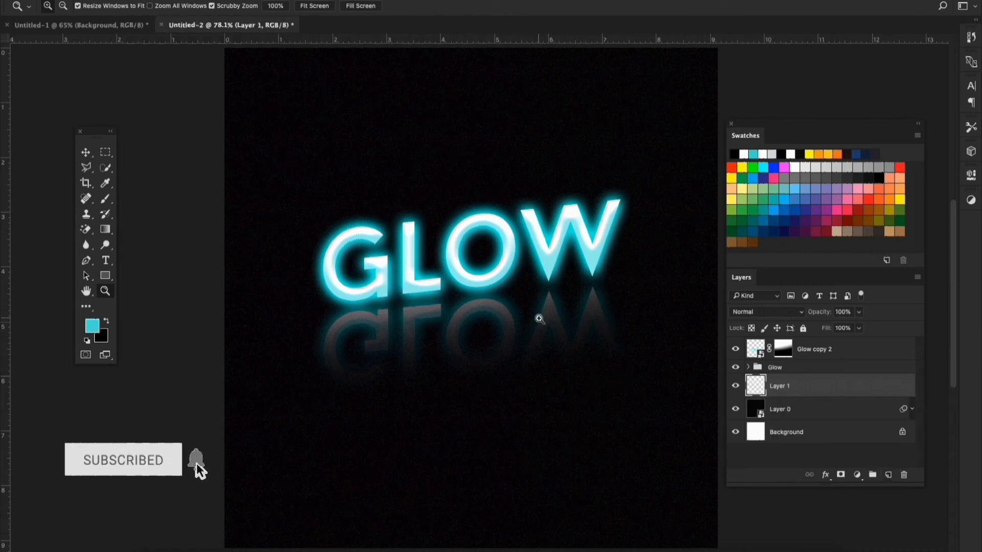
left_click(108, 201)
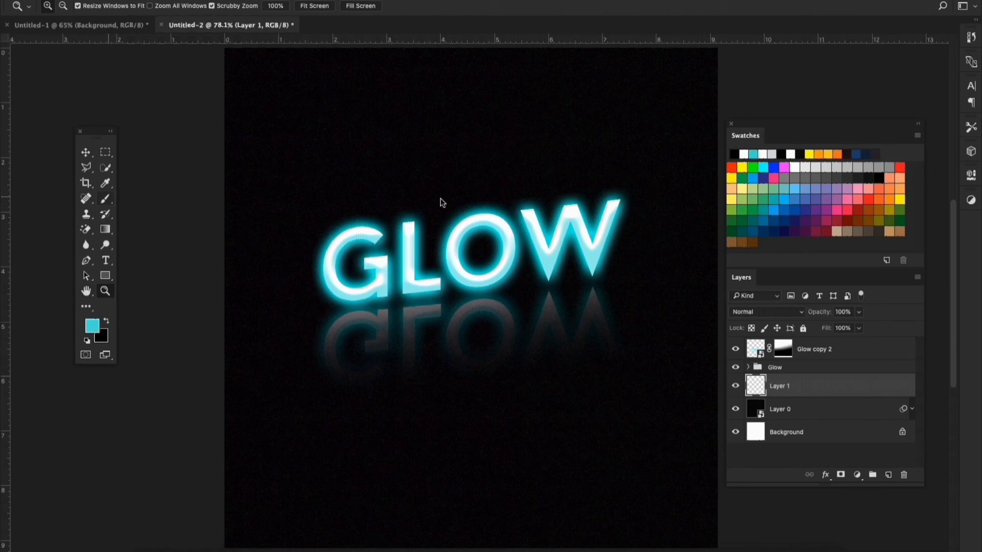
right_click(460, 263)
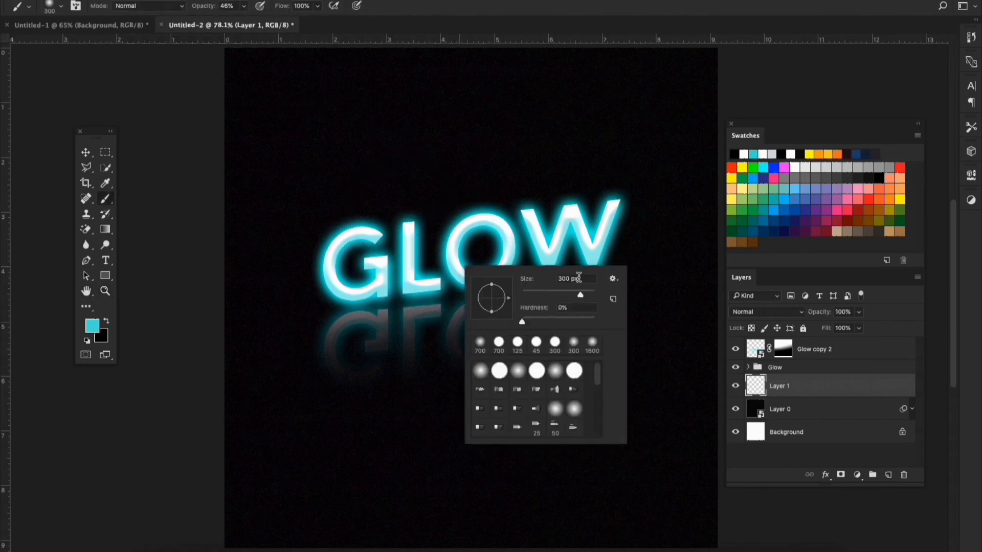
left_click(579, 277)
type("500")
key("Return")
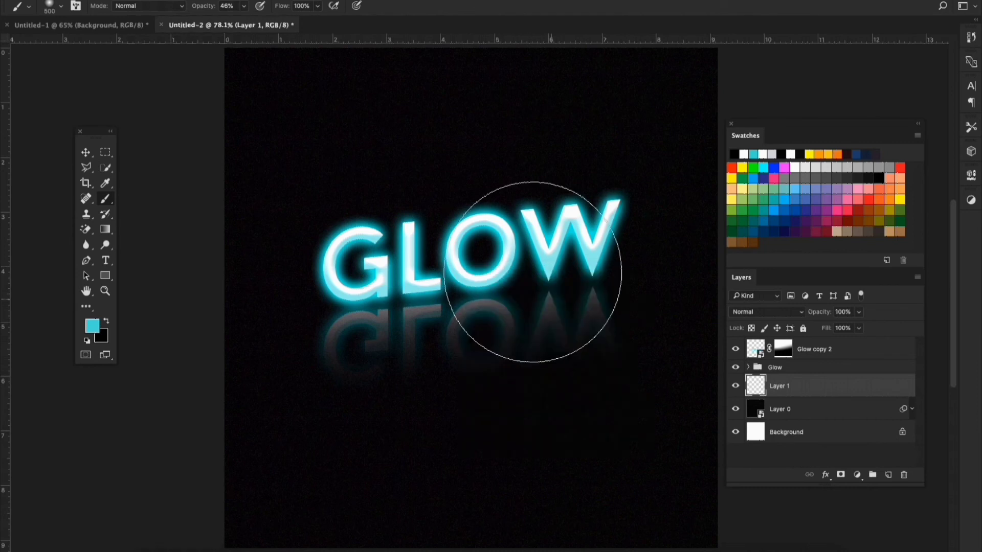
Paint soft cyan #4fe2df glows on the new layer around the W's lower right and above the G's upper left.
left_click(90, 330)
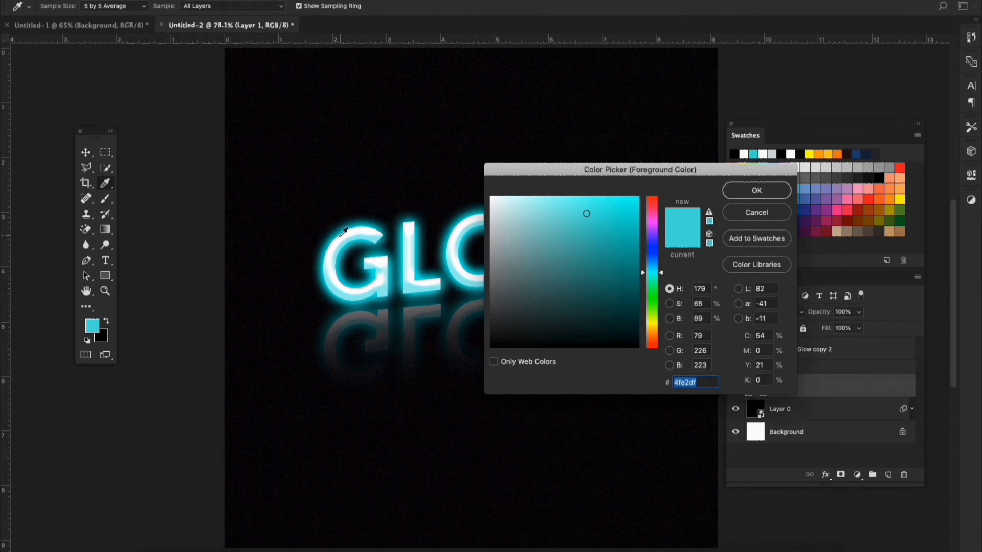
left_click(759, 194)
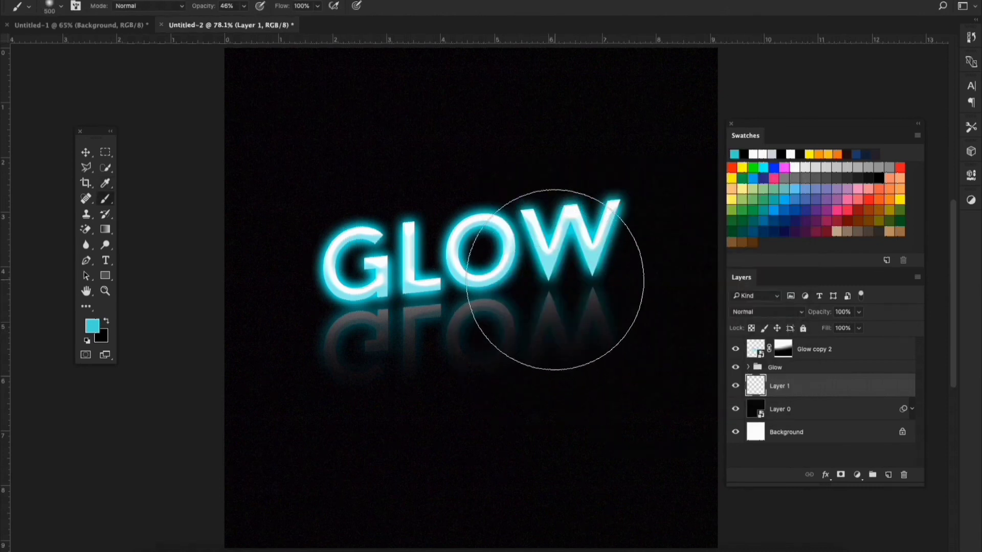
left_click_drag(555, 279, 621, 241)
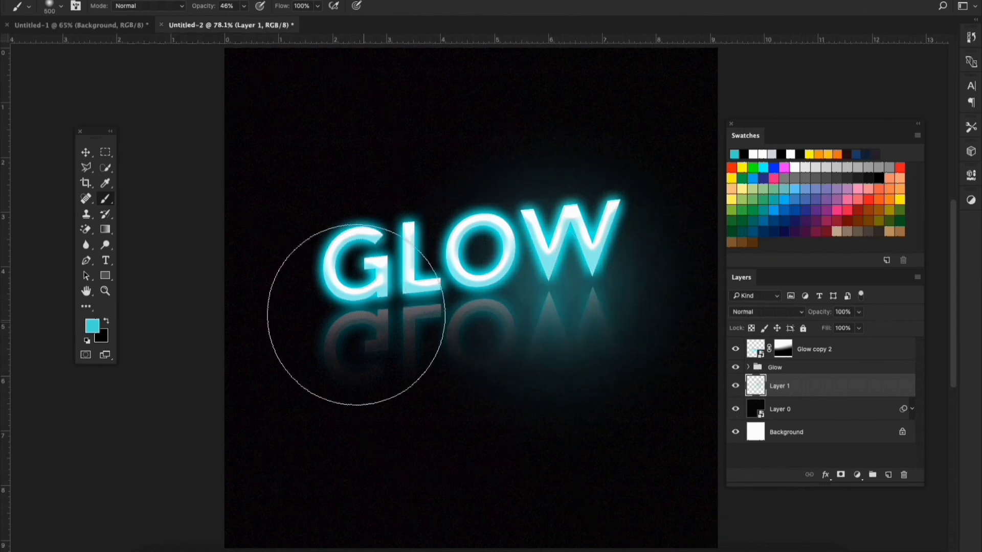
left_click(329, 179)
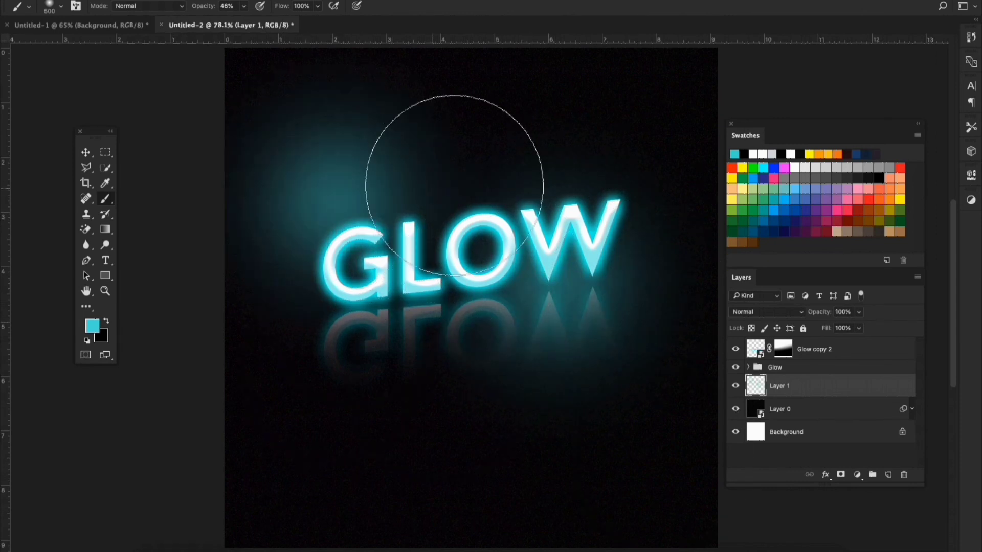
Rename the painted glow layer as Brush.
double_click(786, 388)
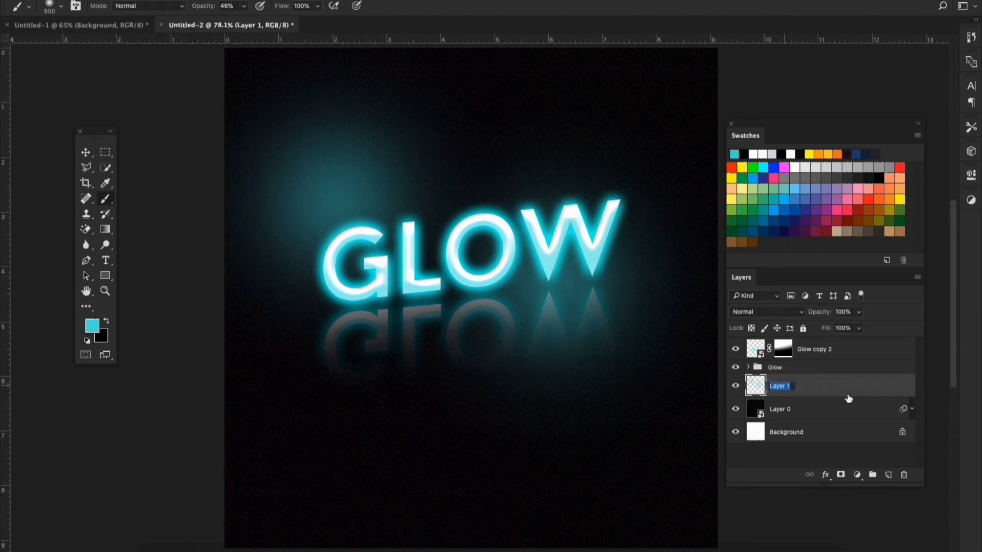
type("Brush")
key("Return")
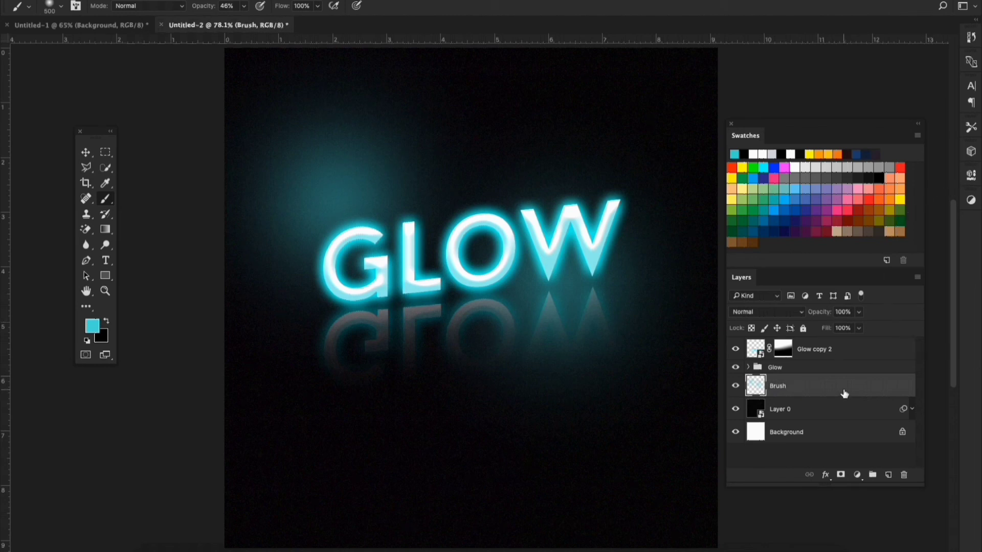
Duplicate the Brush layer and set the copy's blend mode to Overlay.
key("ctrl+j")
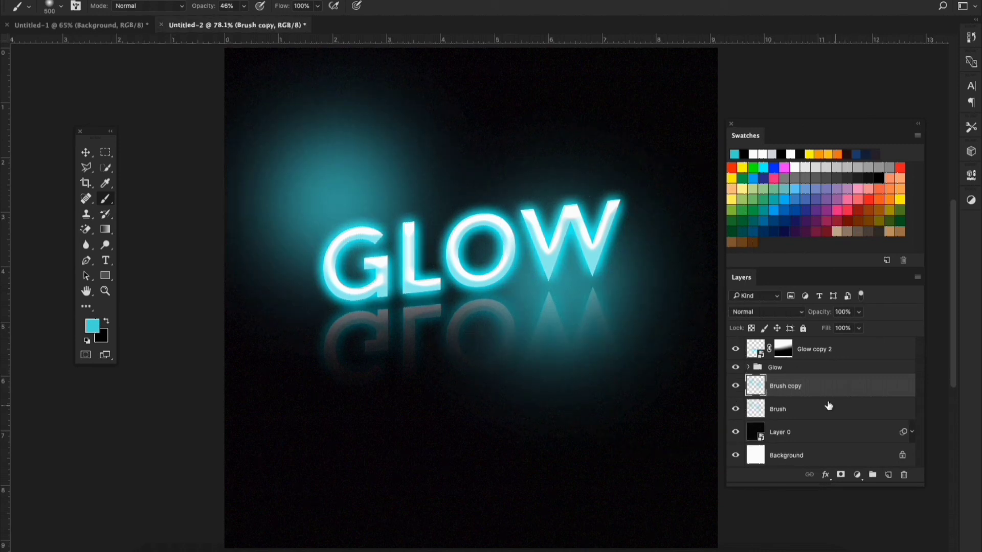
left_click(757, 313)
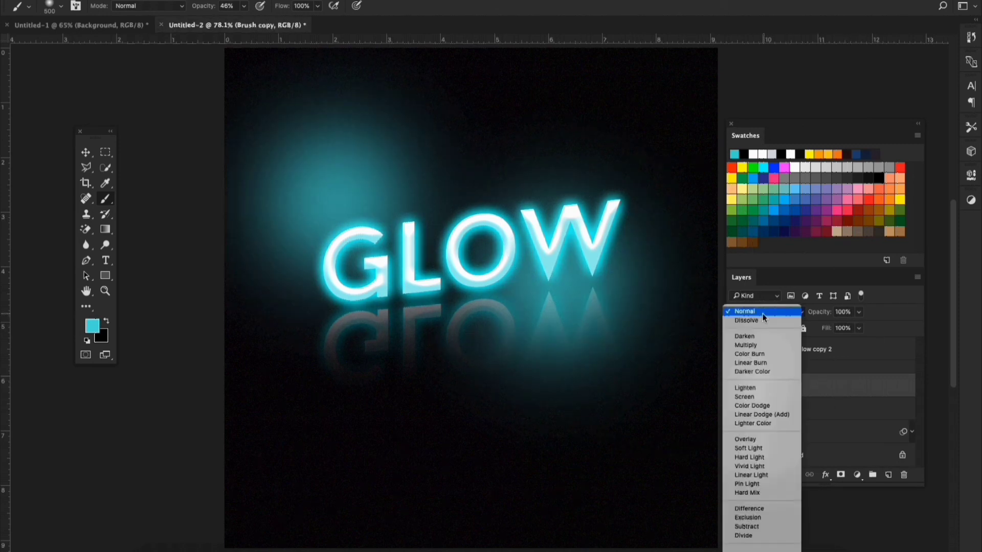
left_click(750, 441)
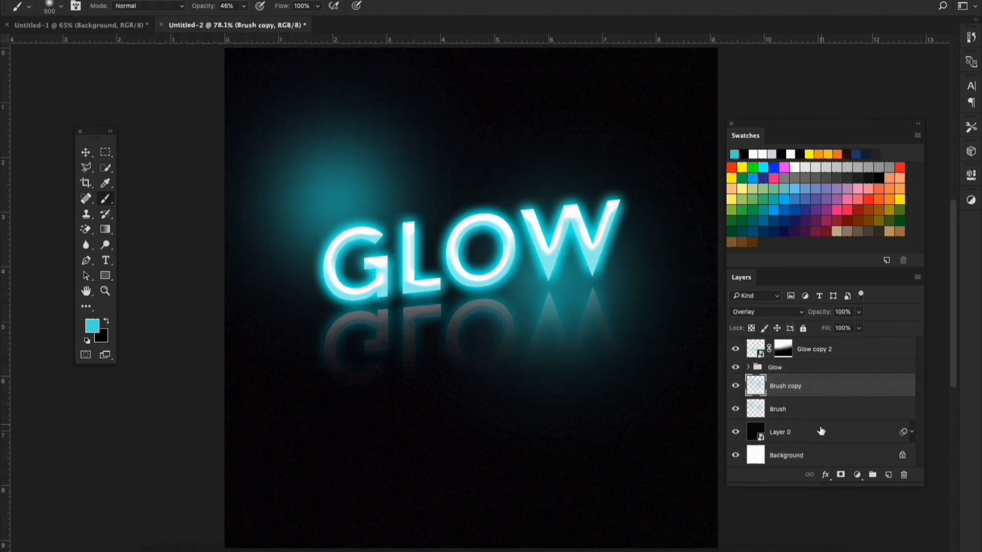
Reduce the original Brush layer's fill to 50%.
left_click(829, 408)
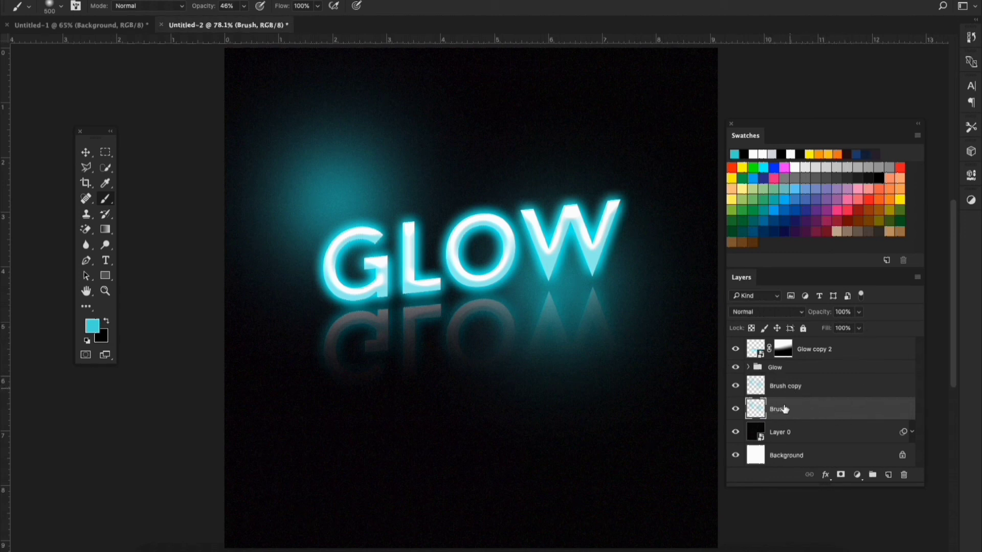
left_click(859, 329)
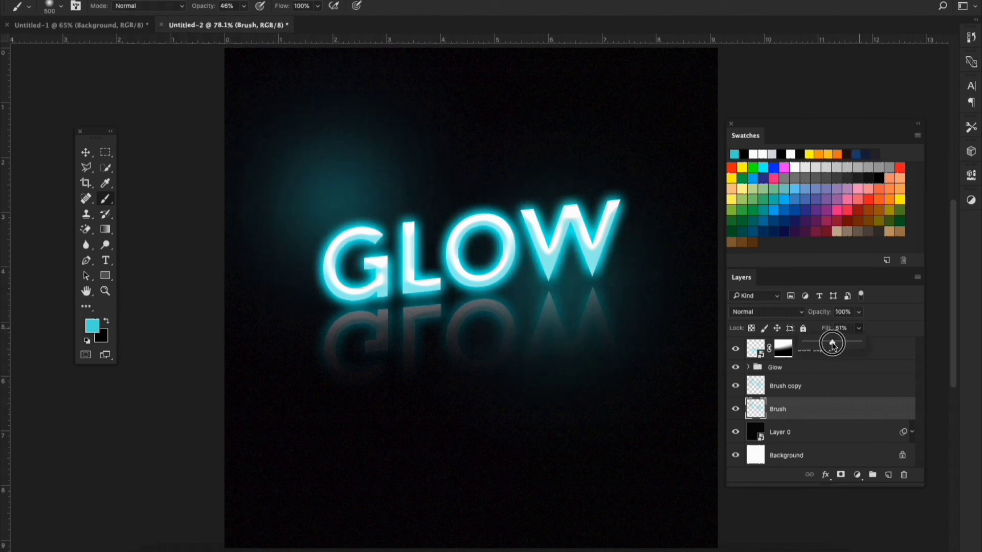
left_click(841, 328)
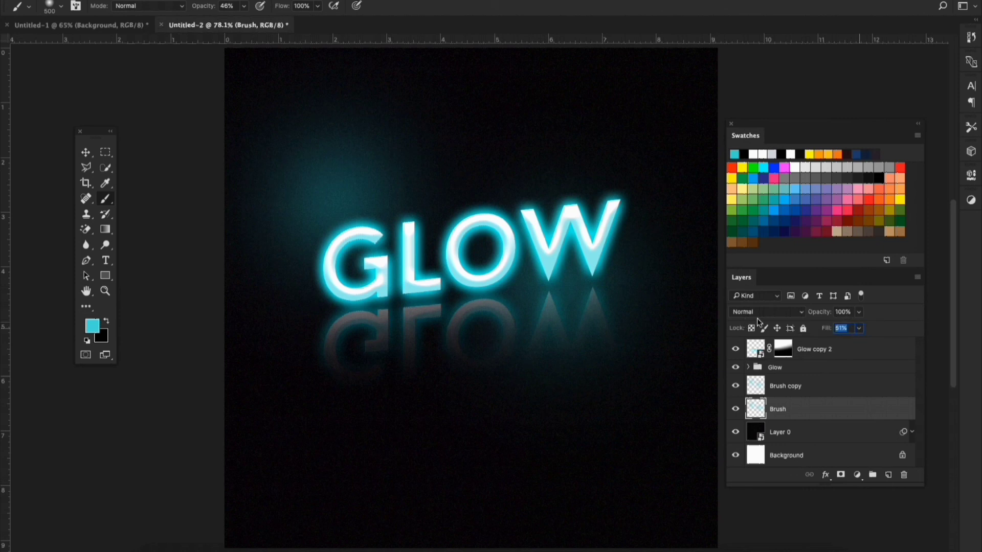
type("50")
key("Return")
scroll(545, 372, "down", 1)
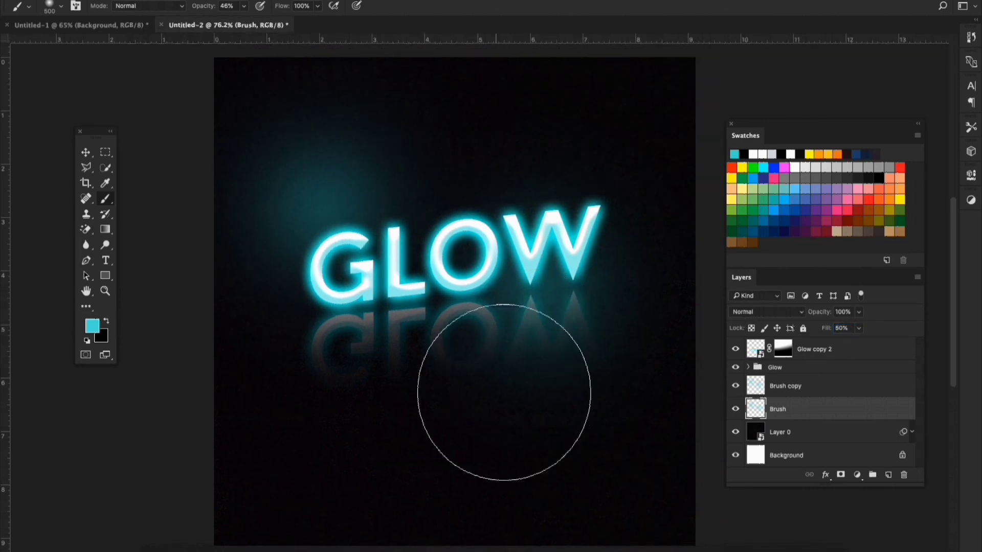
scroll(495, 337, "up", 2)
key("z")
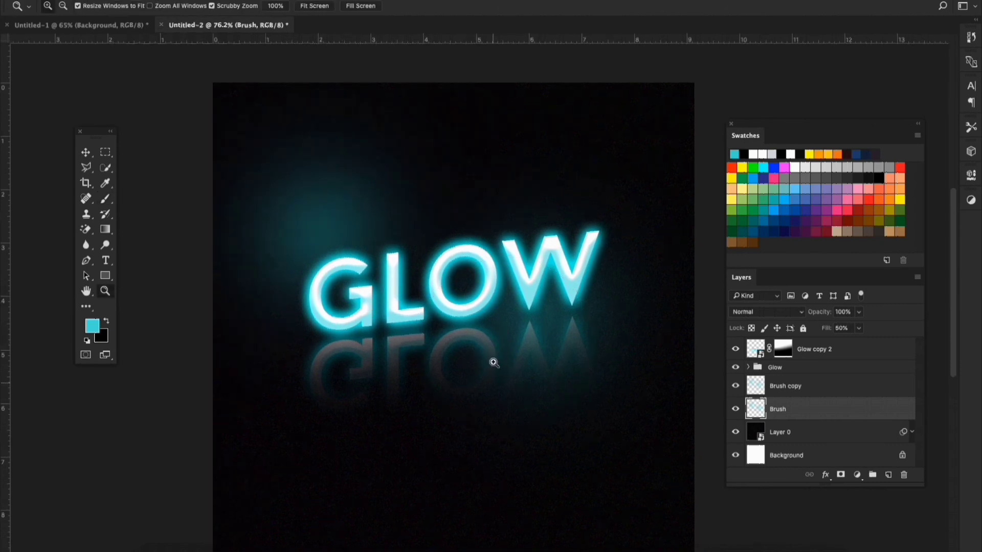